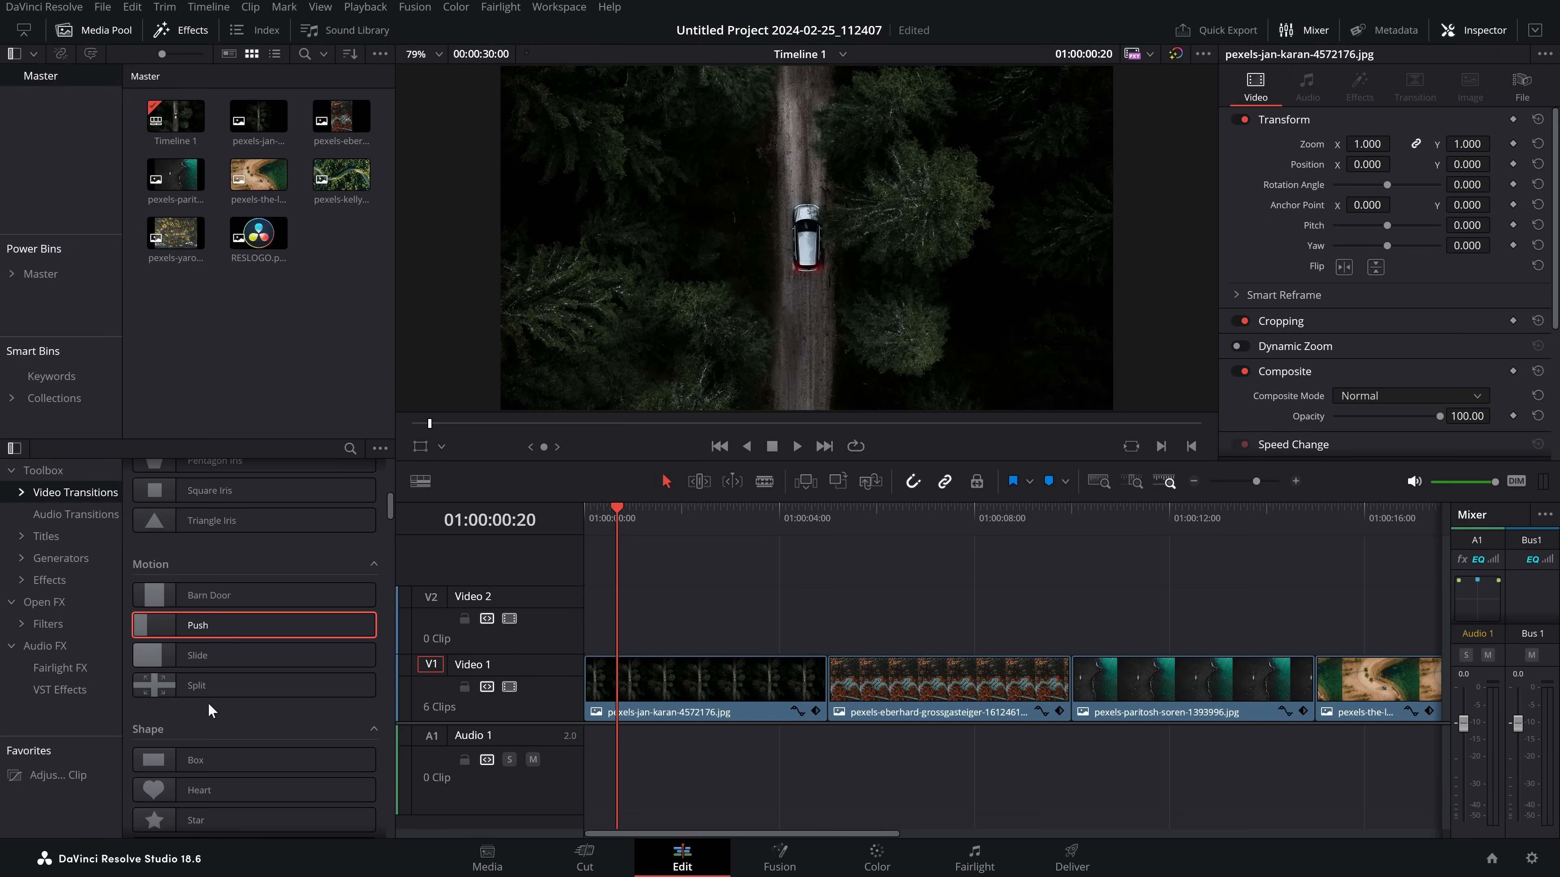
- Add the Push transition to the cut between the first two Video 1 clips and play it back
drag(189, 634, 597, 660)
drag(819, 671, 827, 679)
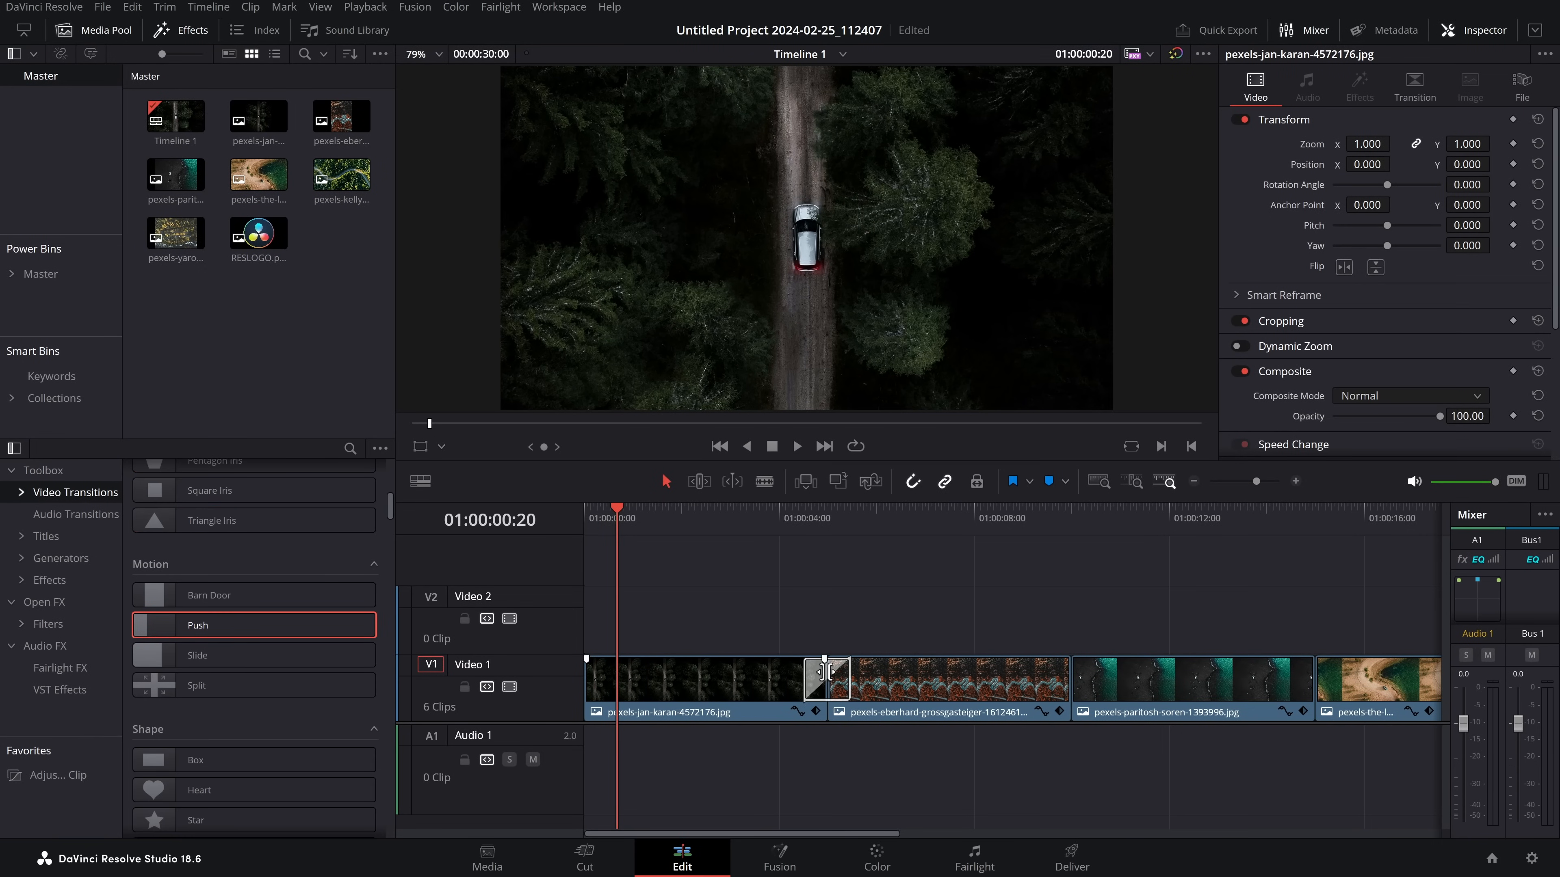
key(space)
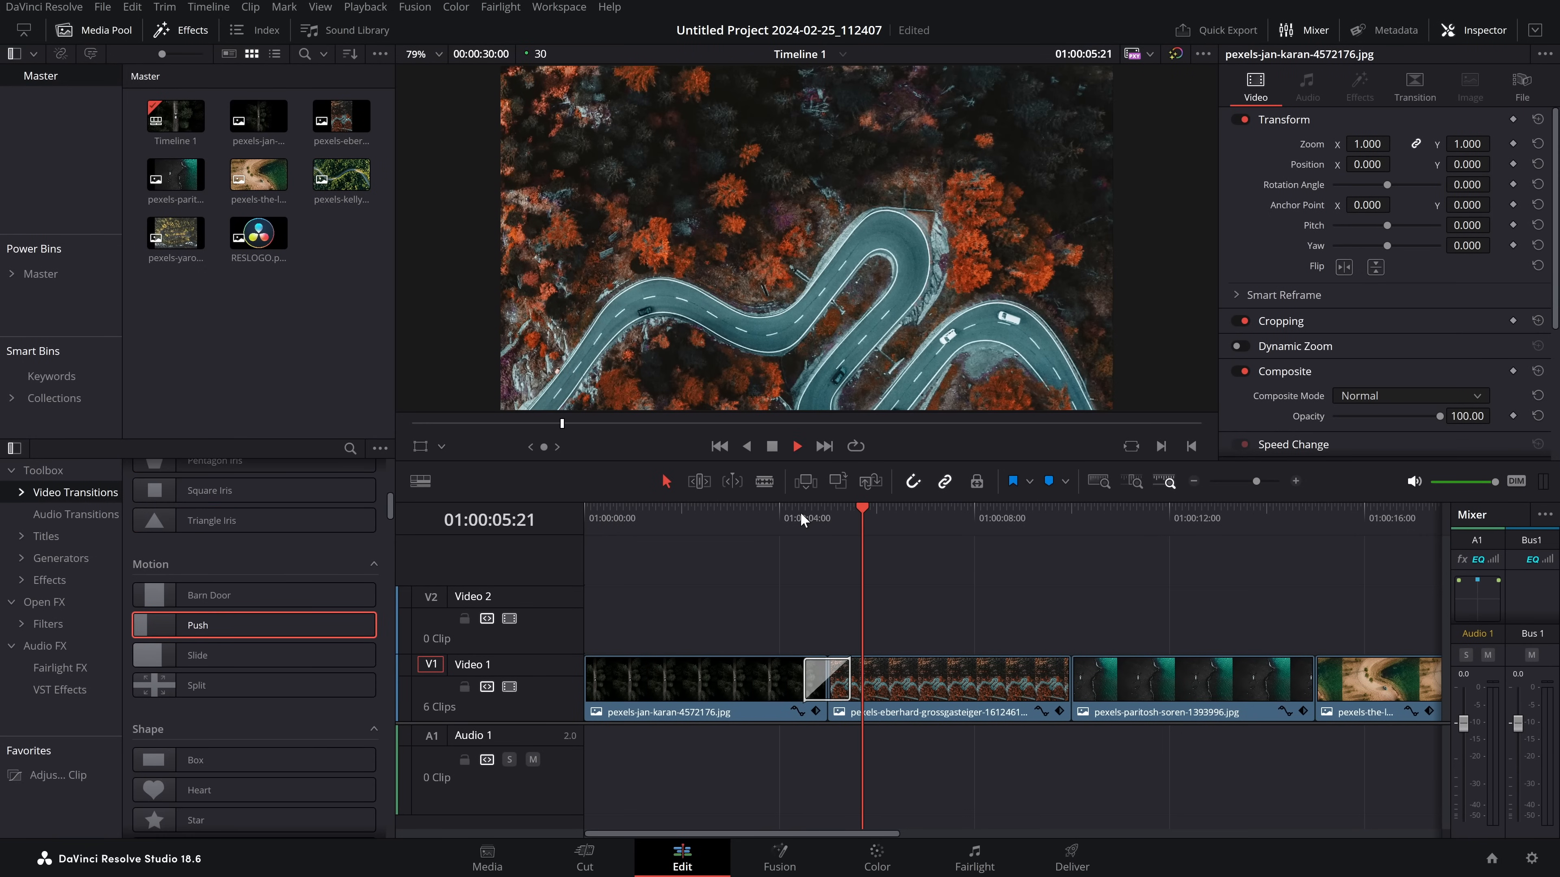
- Set the Push transition's ease to In & Out and play the timeline through it
click(807, 684)
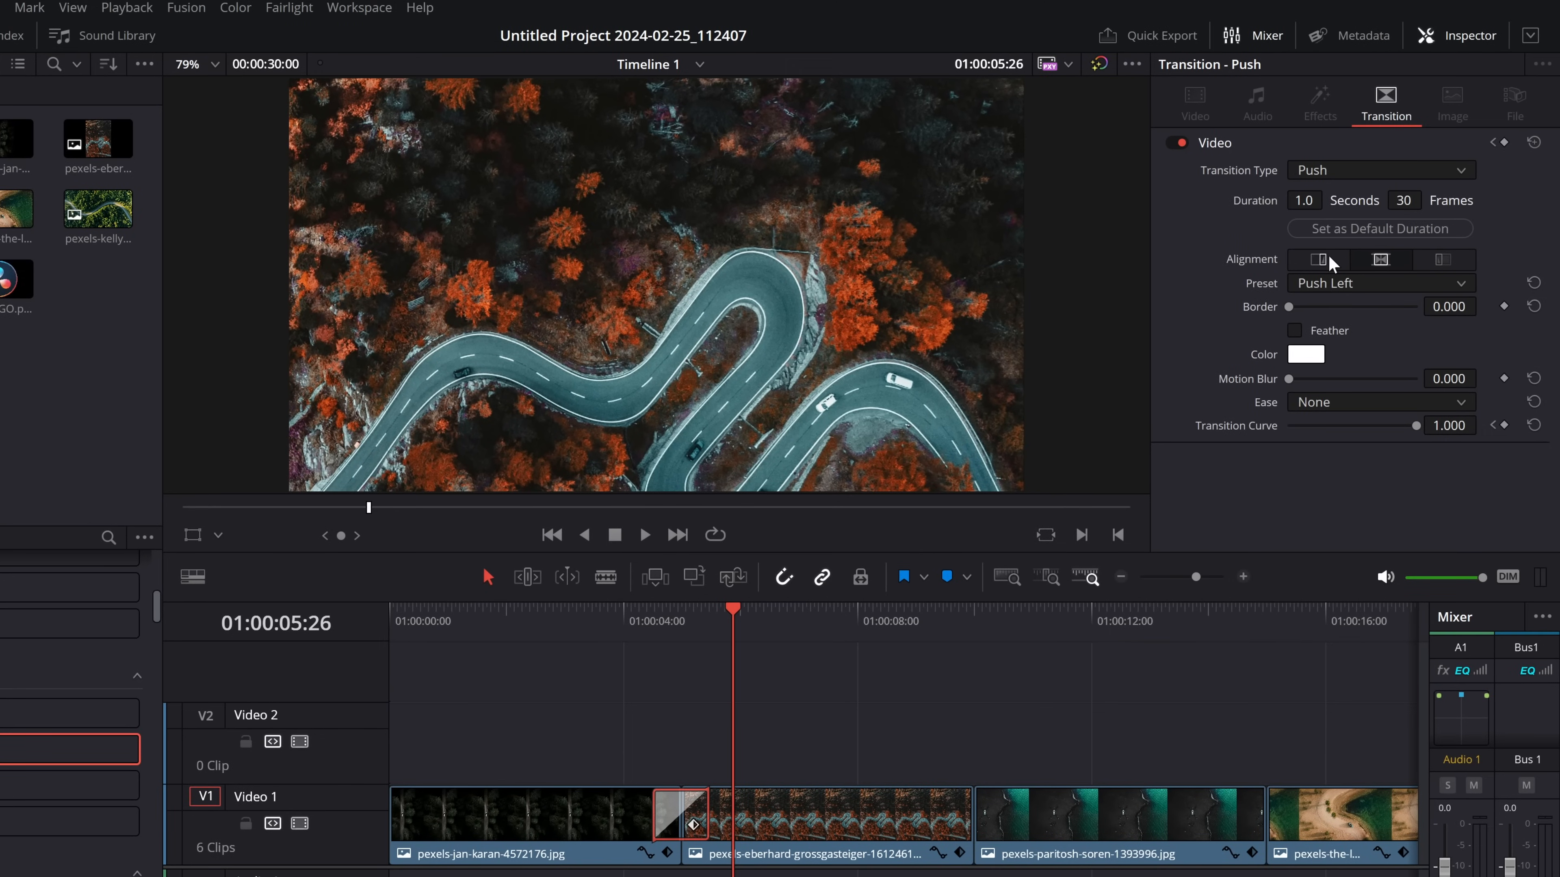
click(1331, 401)
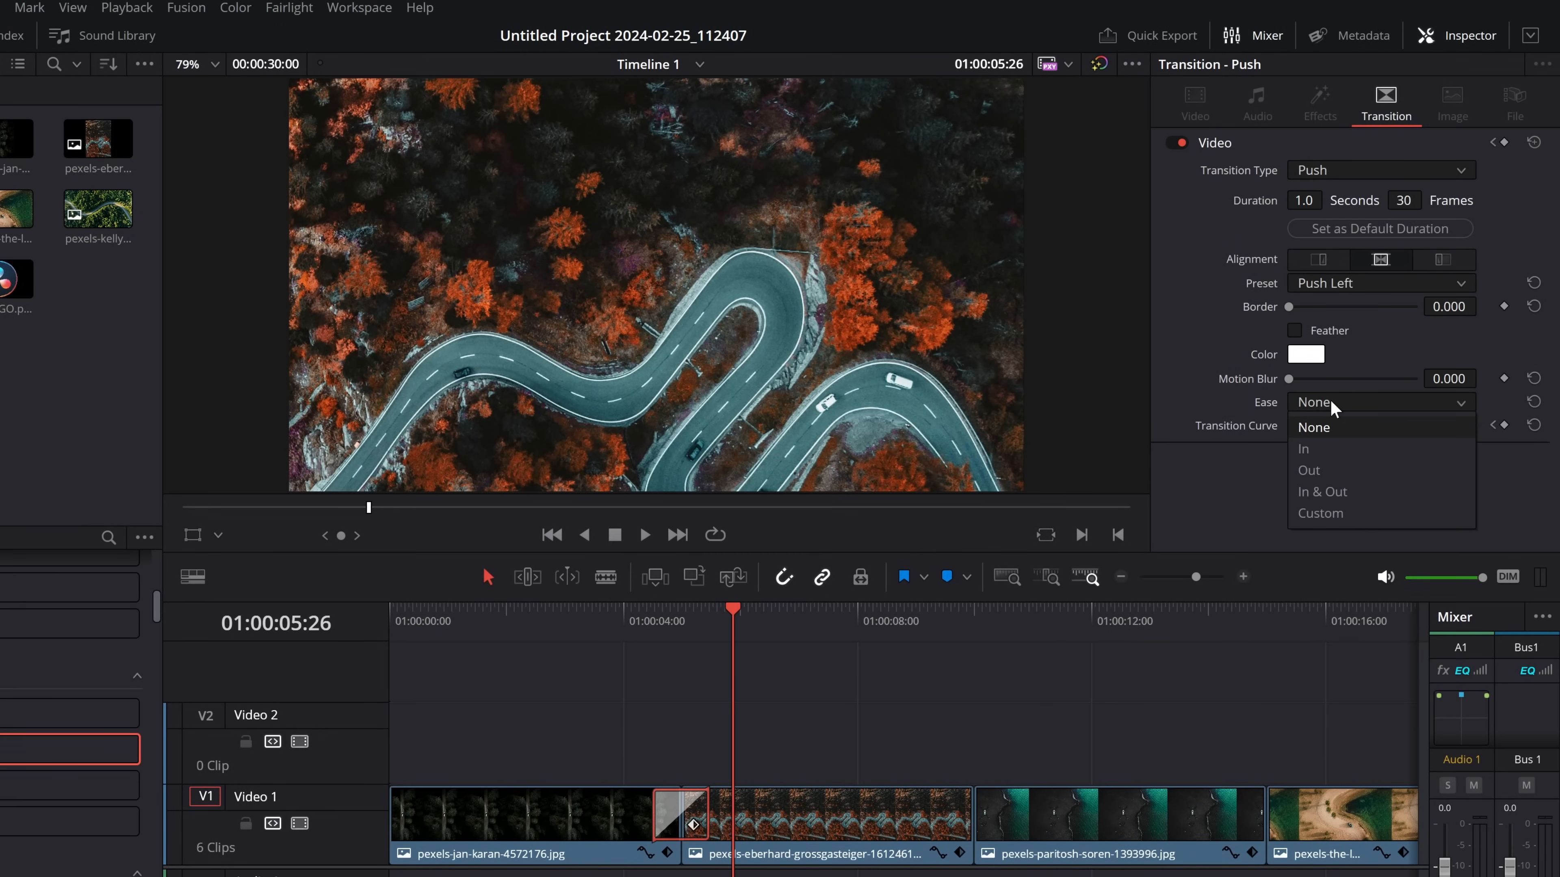
click(1337, 494)
click(652, 615)
key(space)
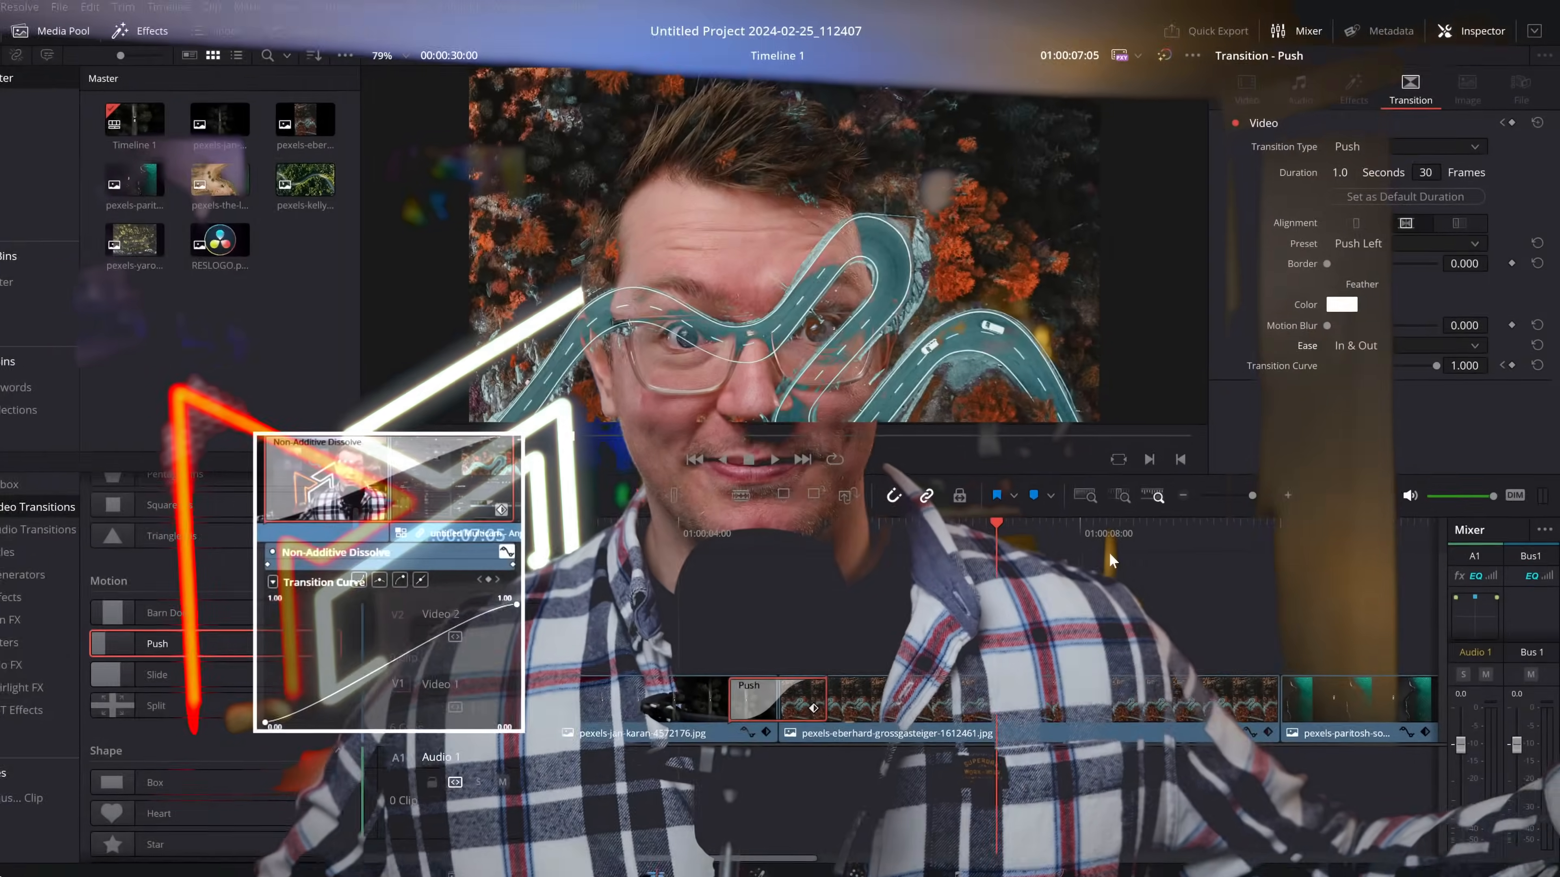
- Lengthen the Push transition to 50 frames and set its ease to Custom
scroll(761, 700, left, 5)
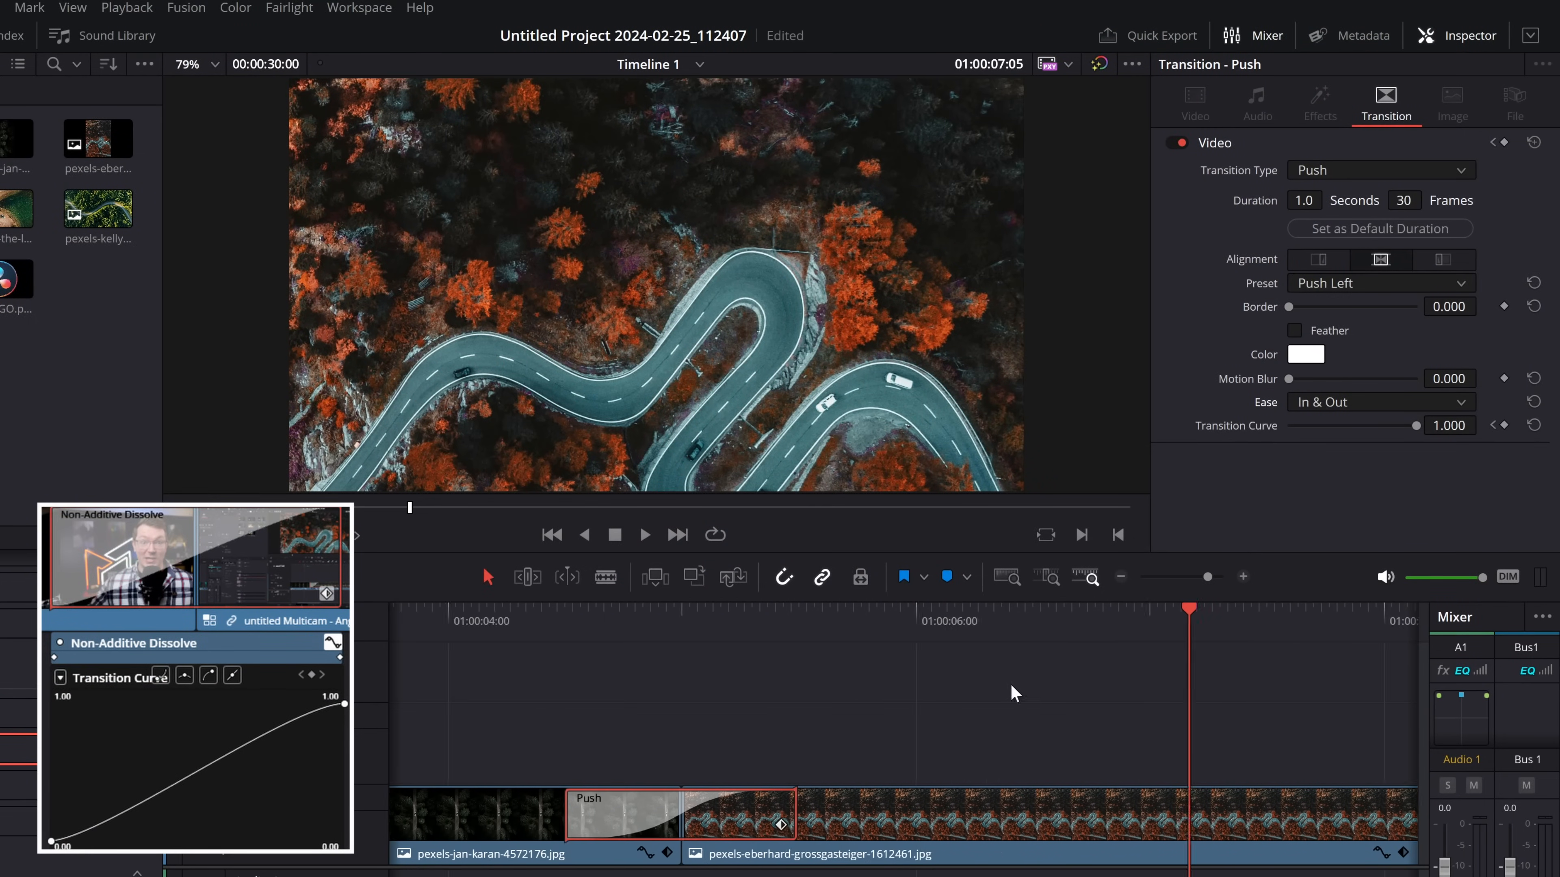
drag(963, 808, 1046, 806)
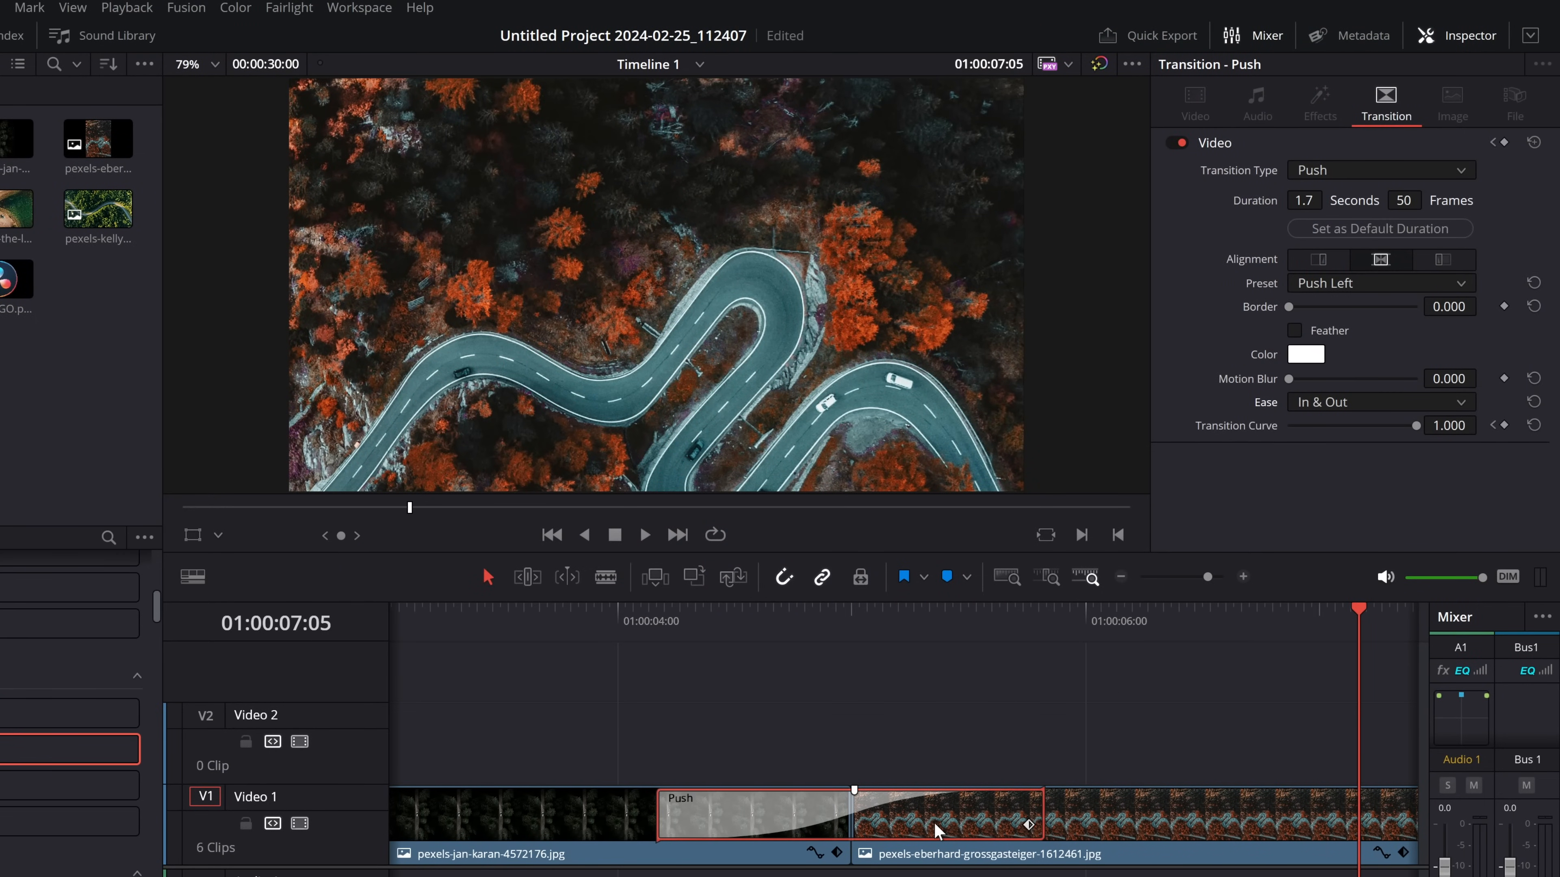
click(1320, 403)
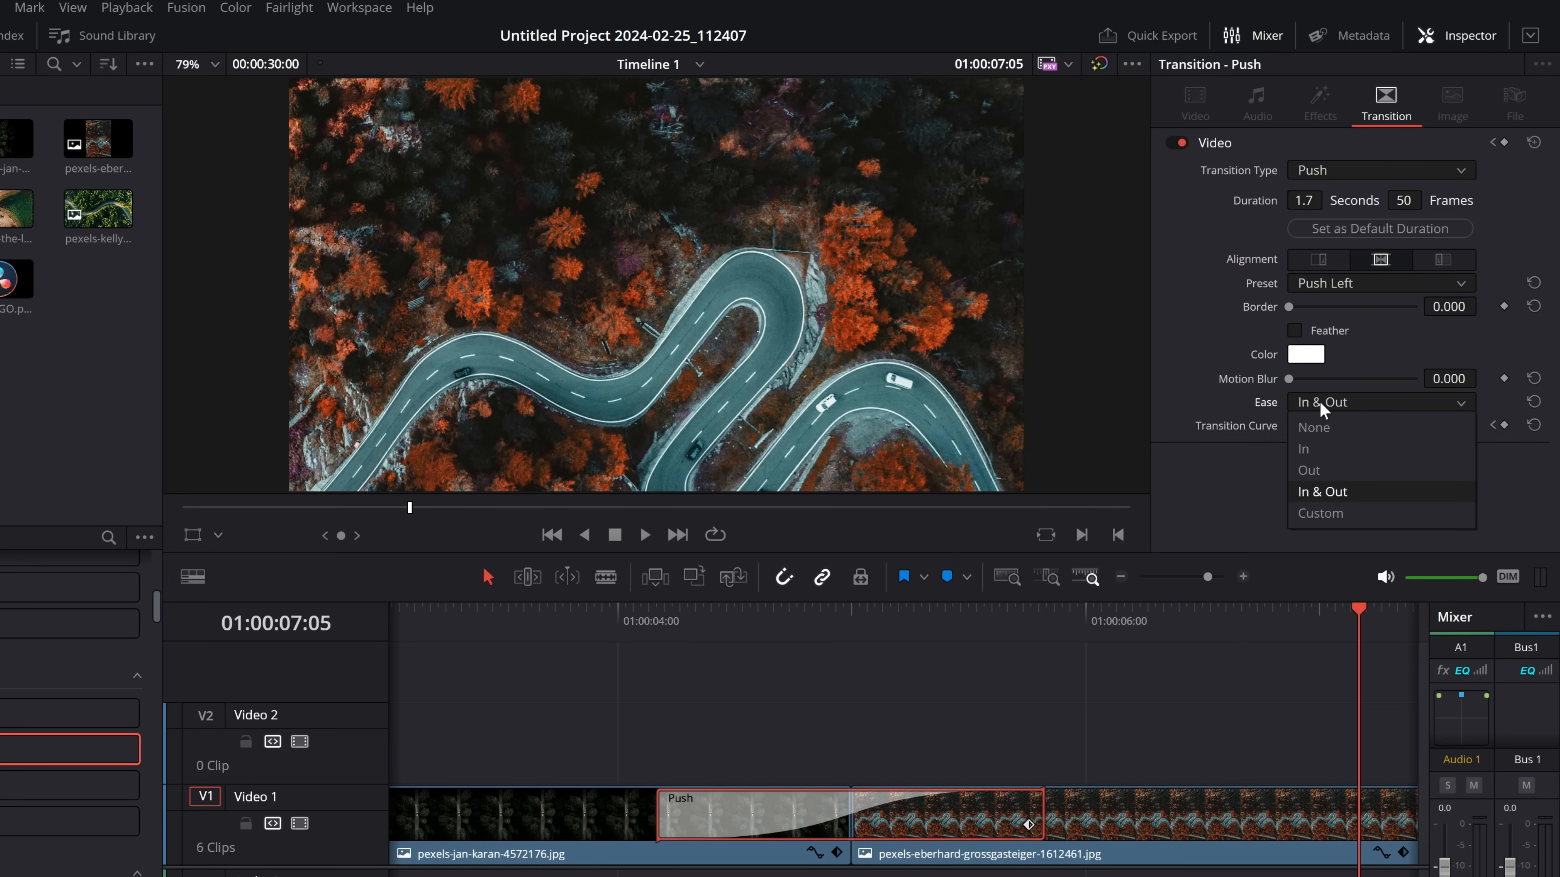
click(1332, 513)
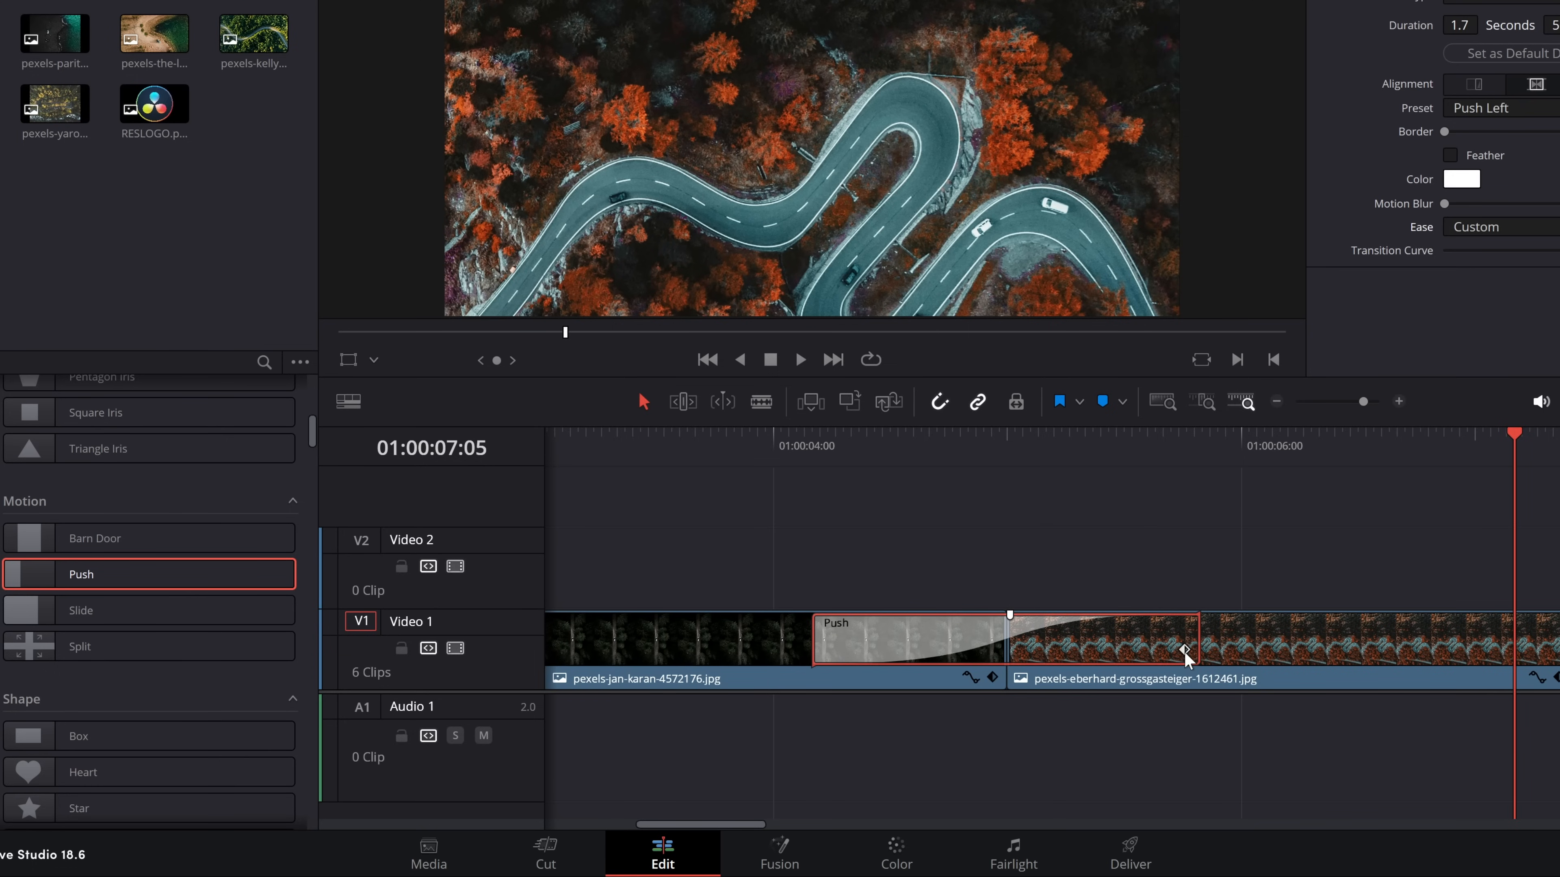
- Expand the Push transition's keyframe track on the timeline and show its Transition Curve graph
click(1277, 403)
click(1276, 403)
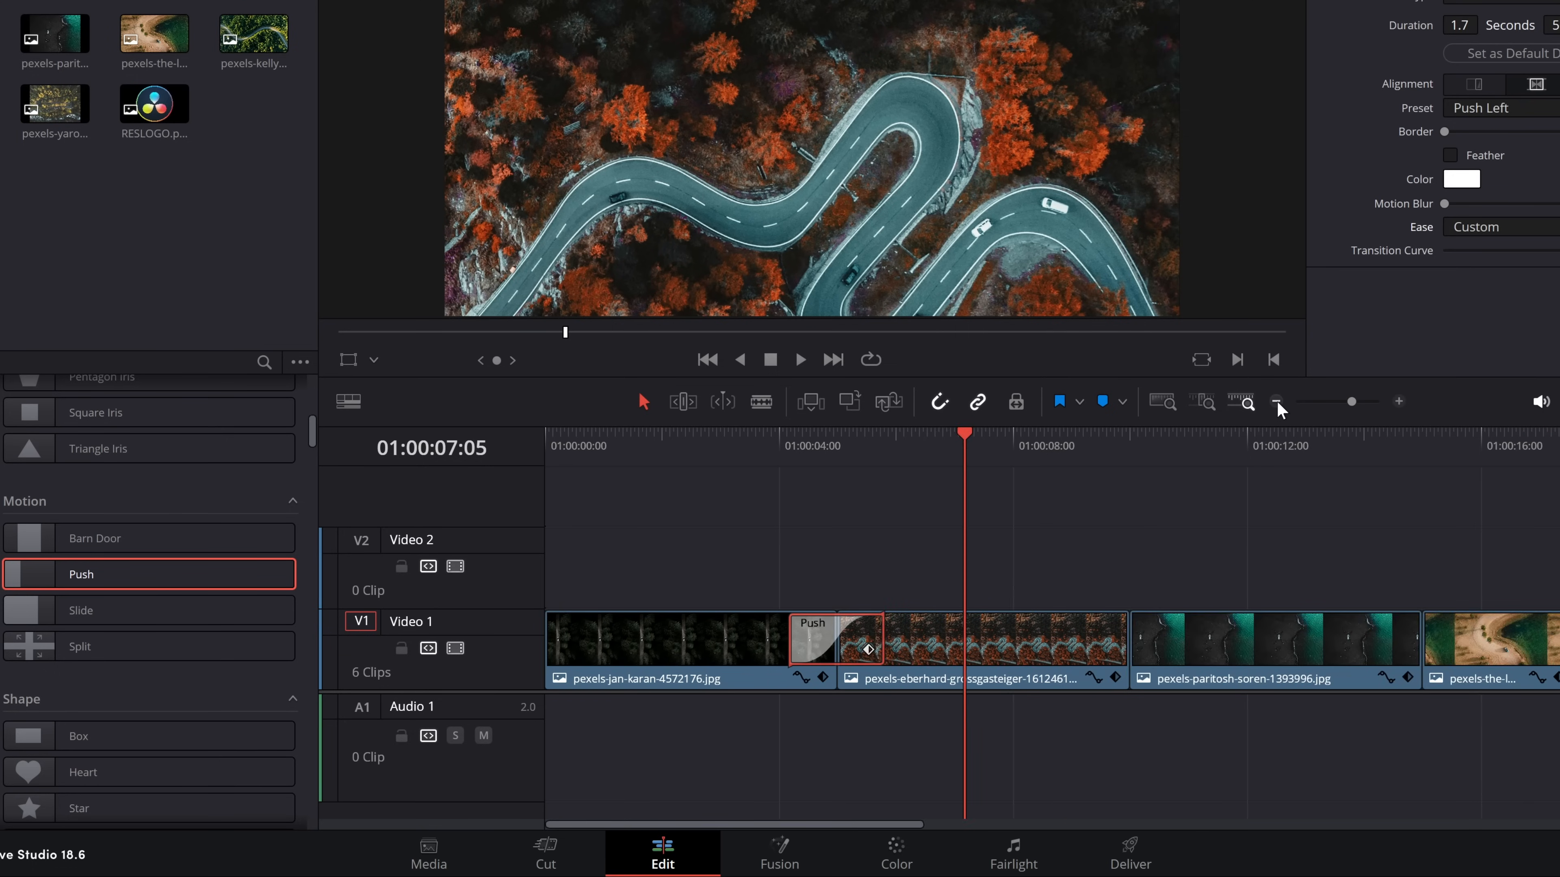
click(1276, 402)
click(1276, 403)
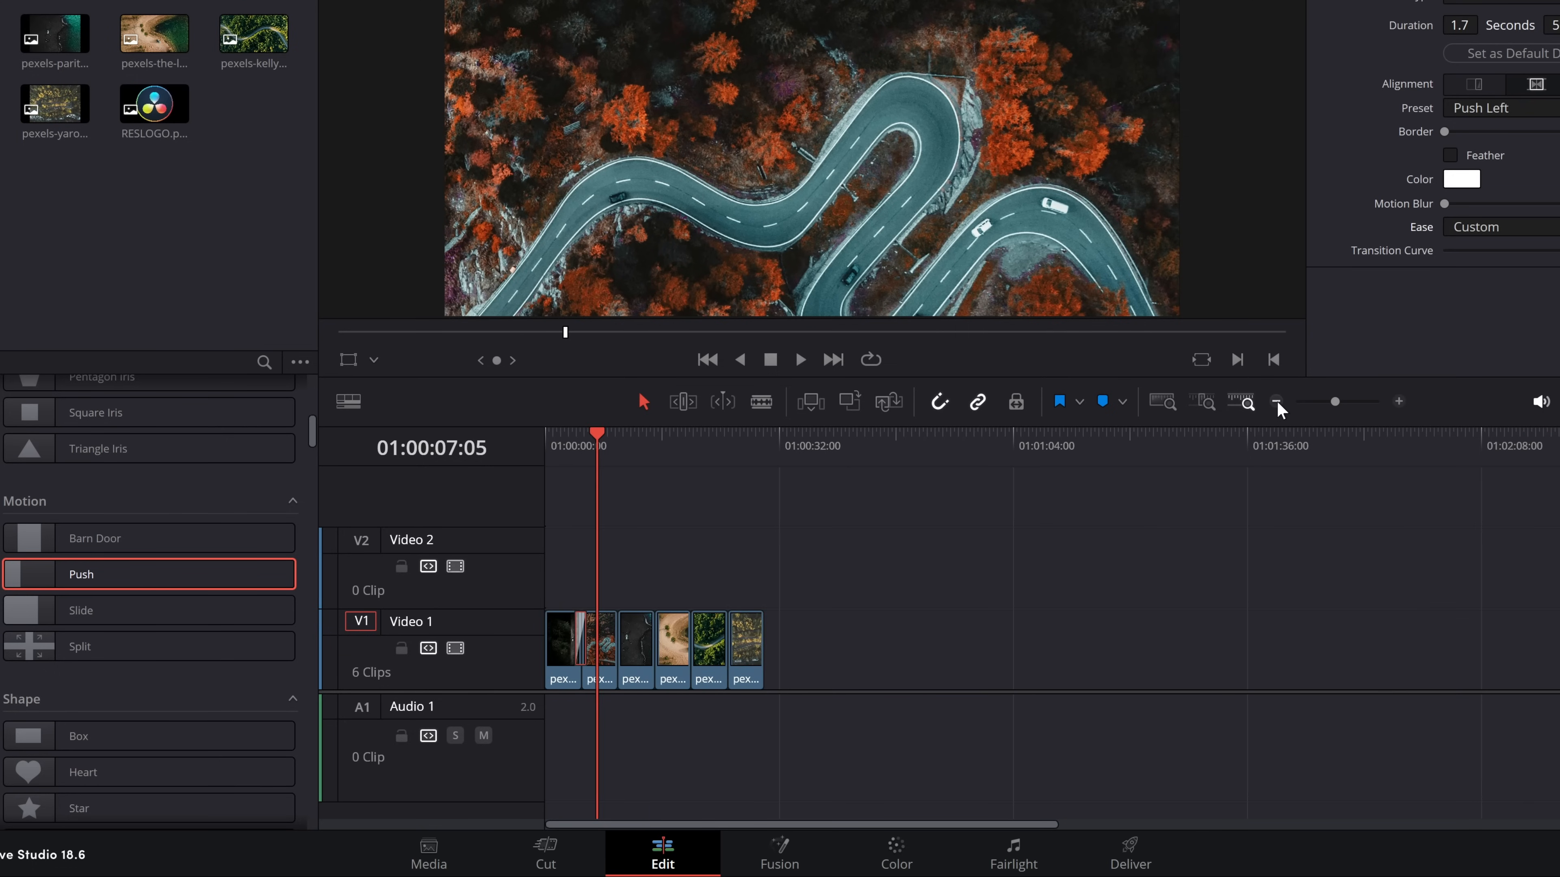
click(1397, 405)
click(1397, 406)
click(1397, 405)
click(1397, 406)
click(1397, 406)
drag(730, 542, 1249, 526)
click(1243, 650)
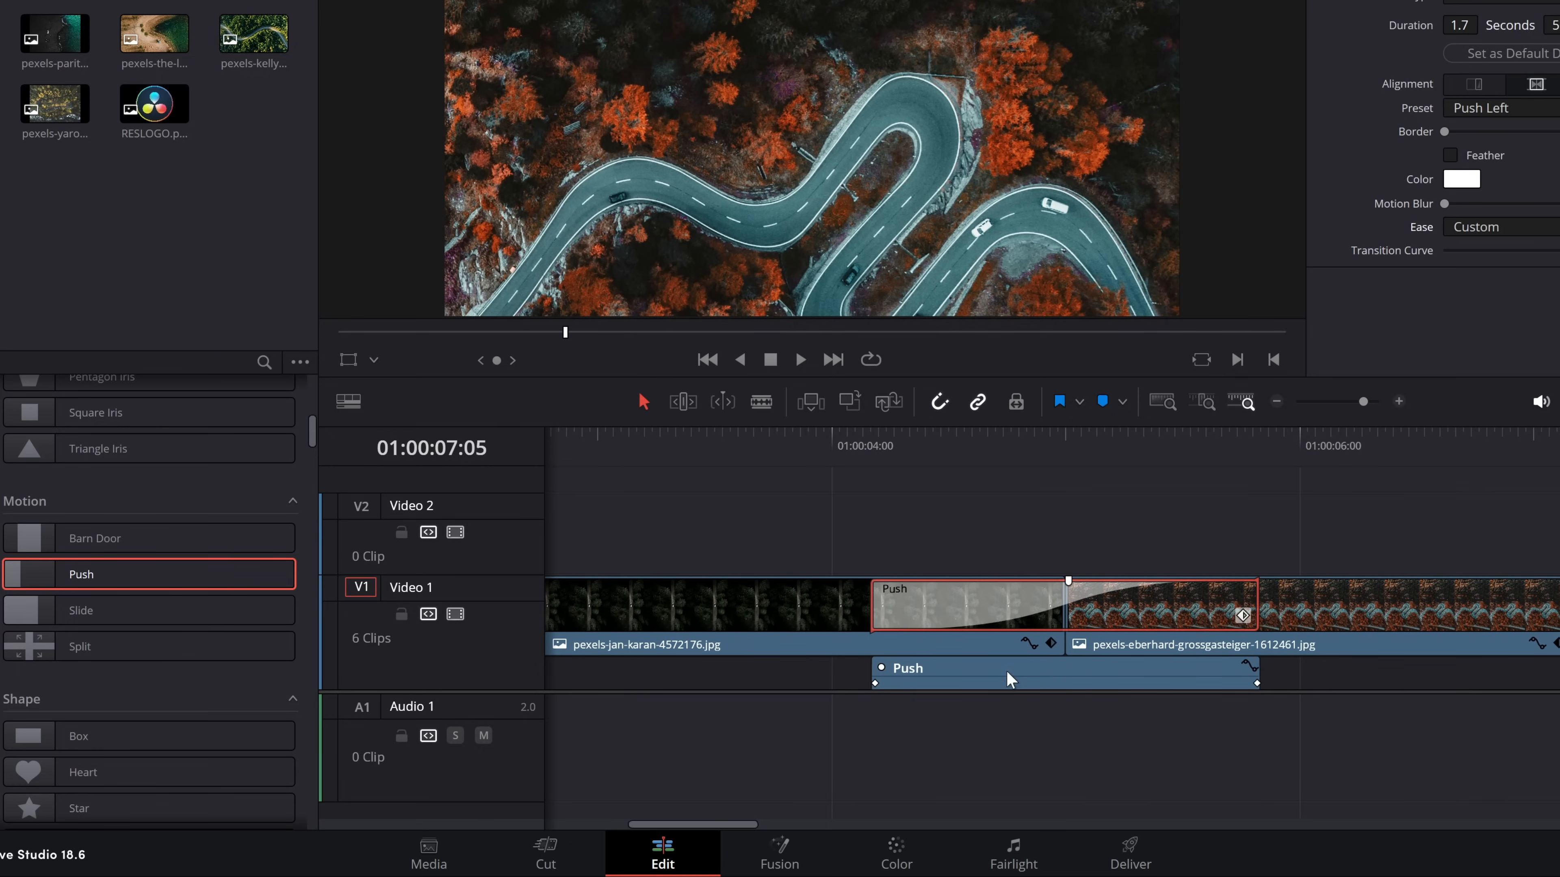
click(1251, 669)
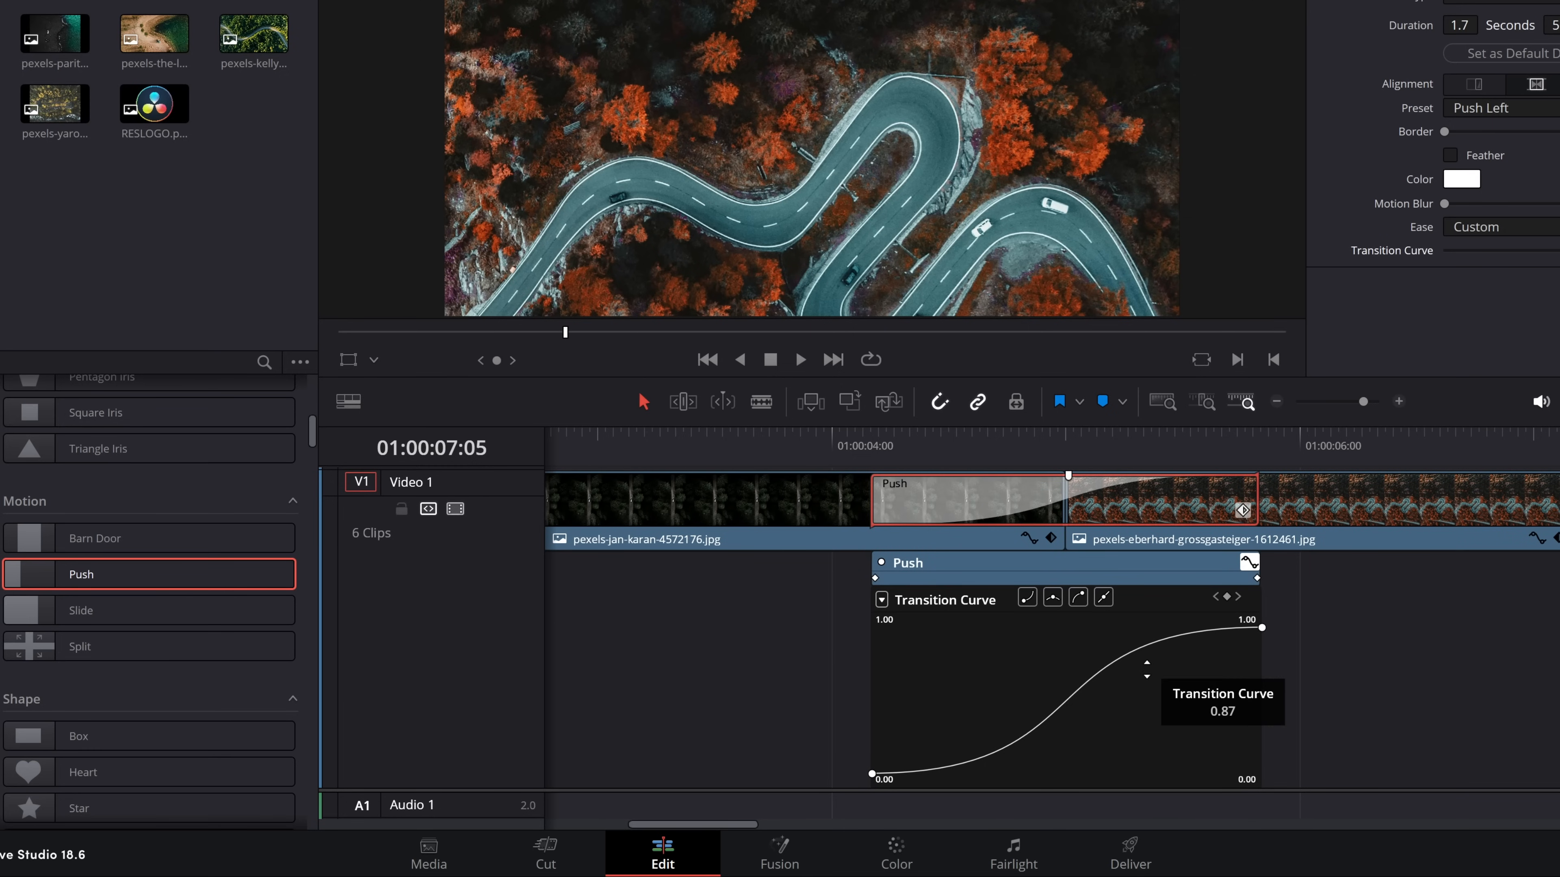
- Play the Push transition from its start to check the default custom curve
click(871, 447)
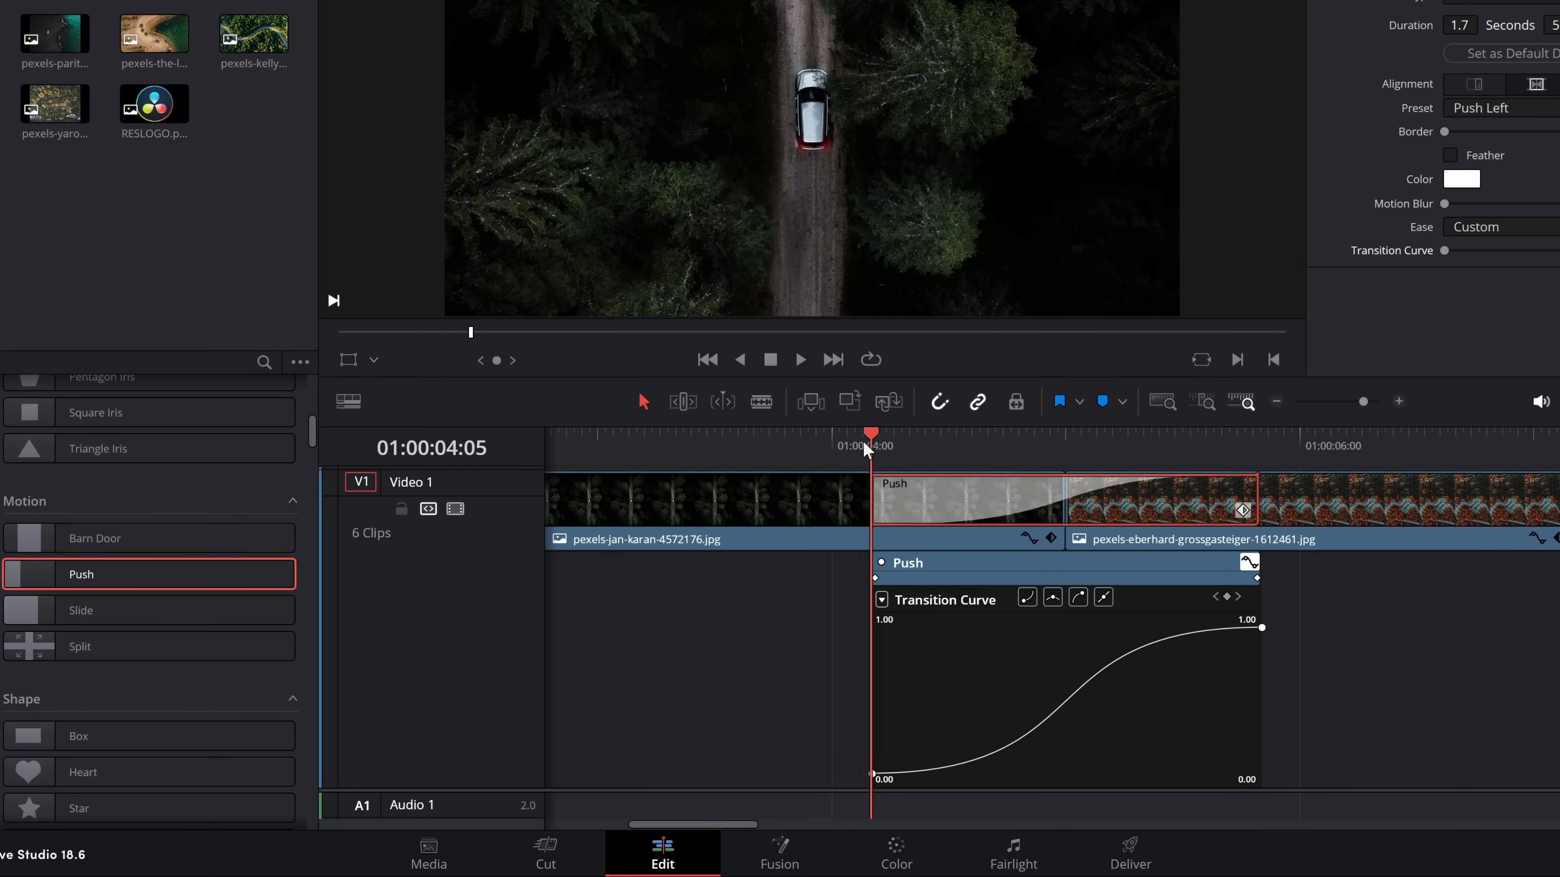
key(space)
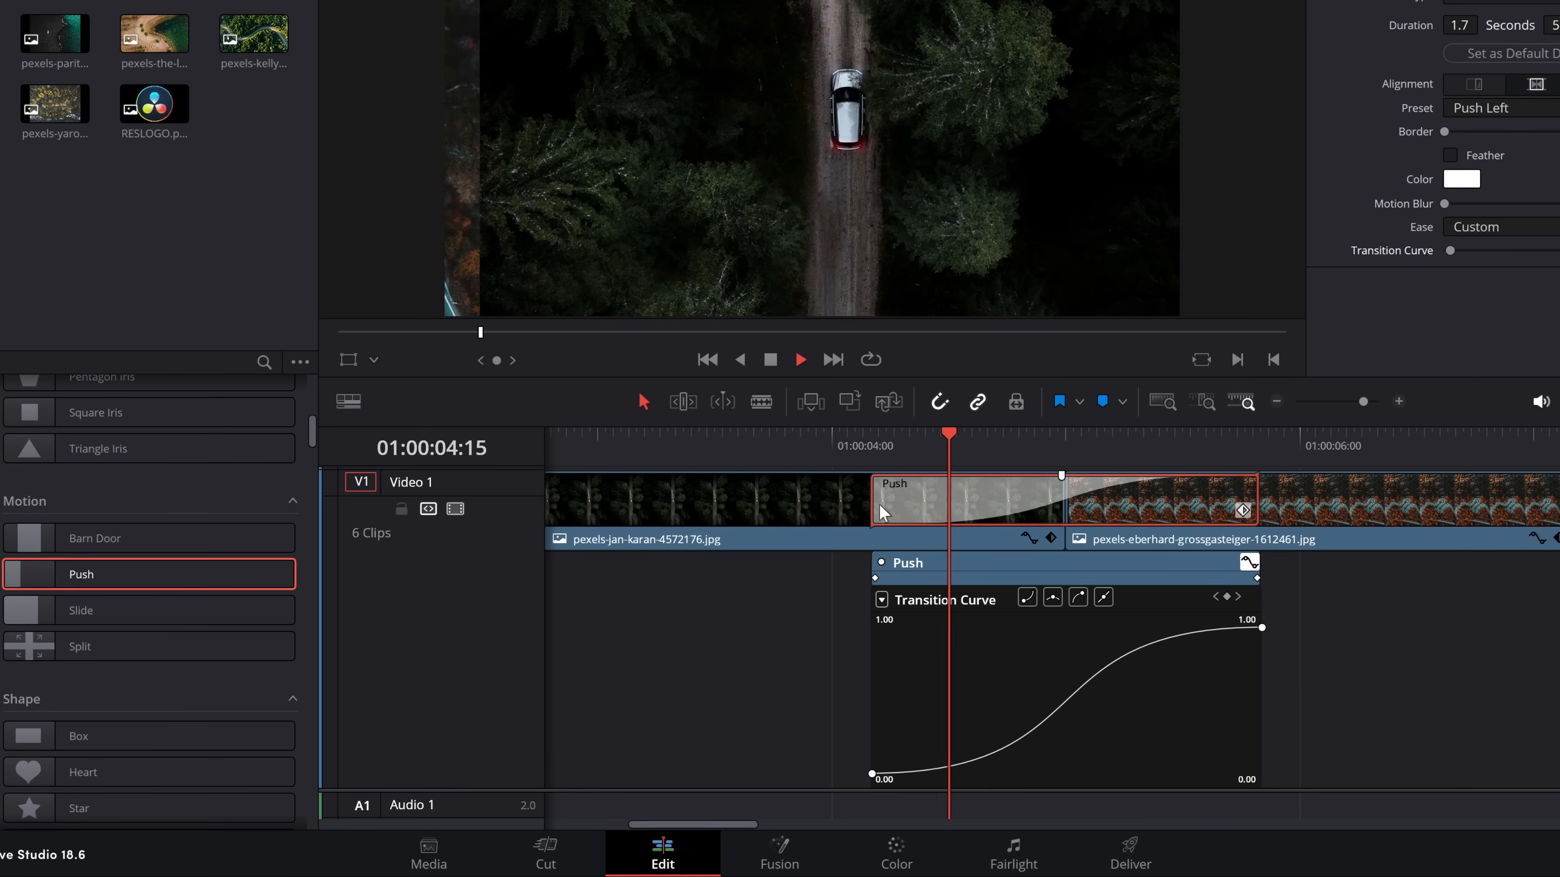
key(space)
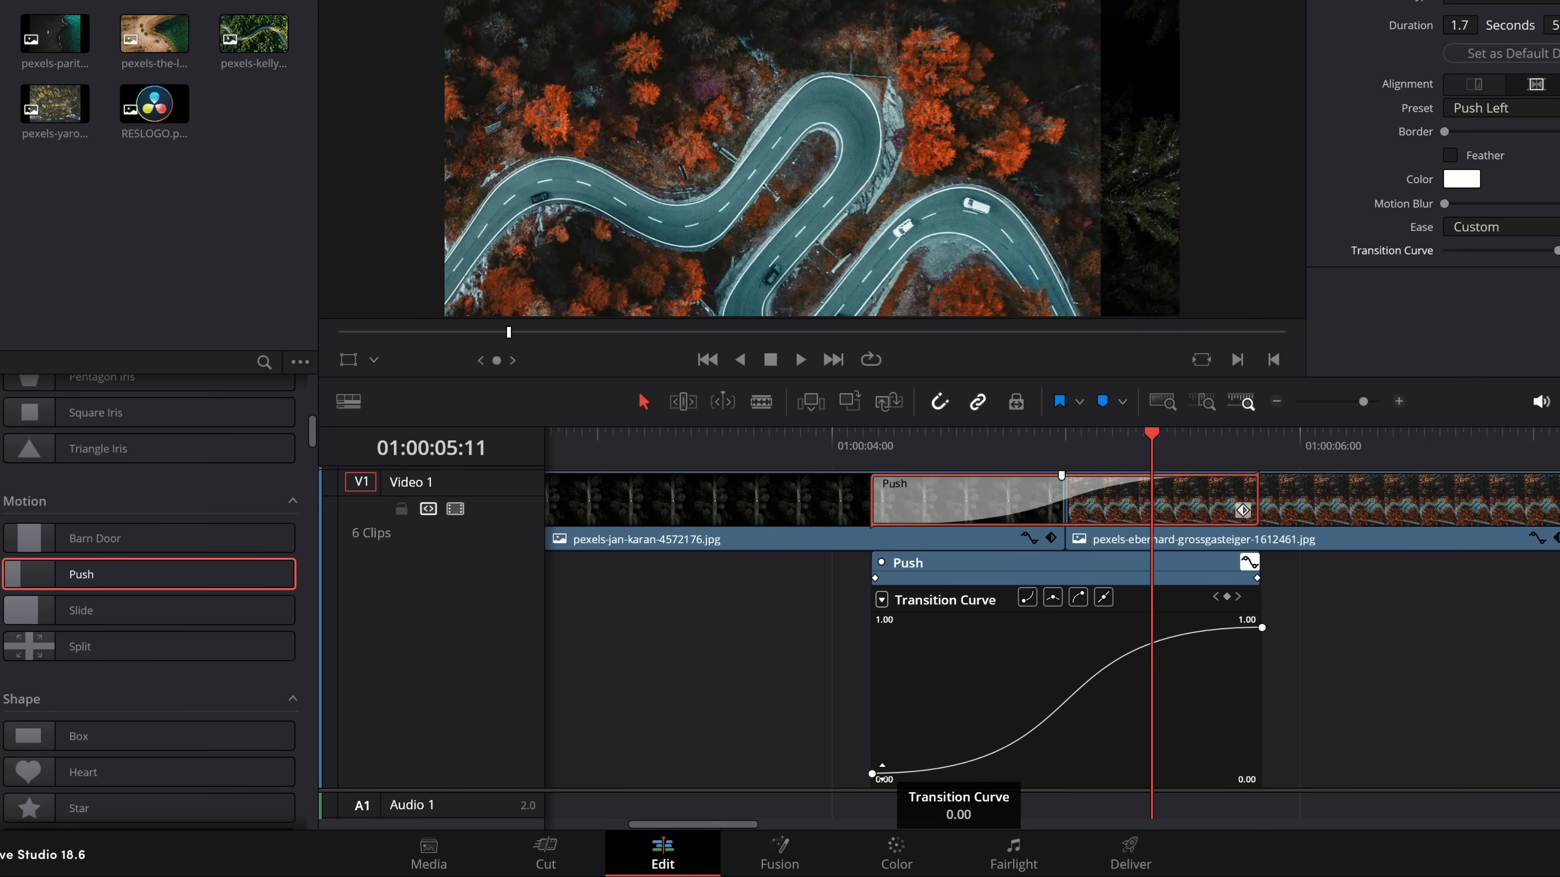
- Steepen the middle of the transition curve by extending the start and end keyframes' handles toward the cut
click(872, 773)
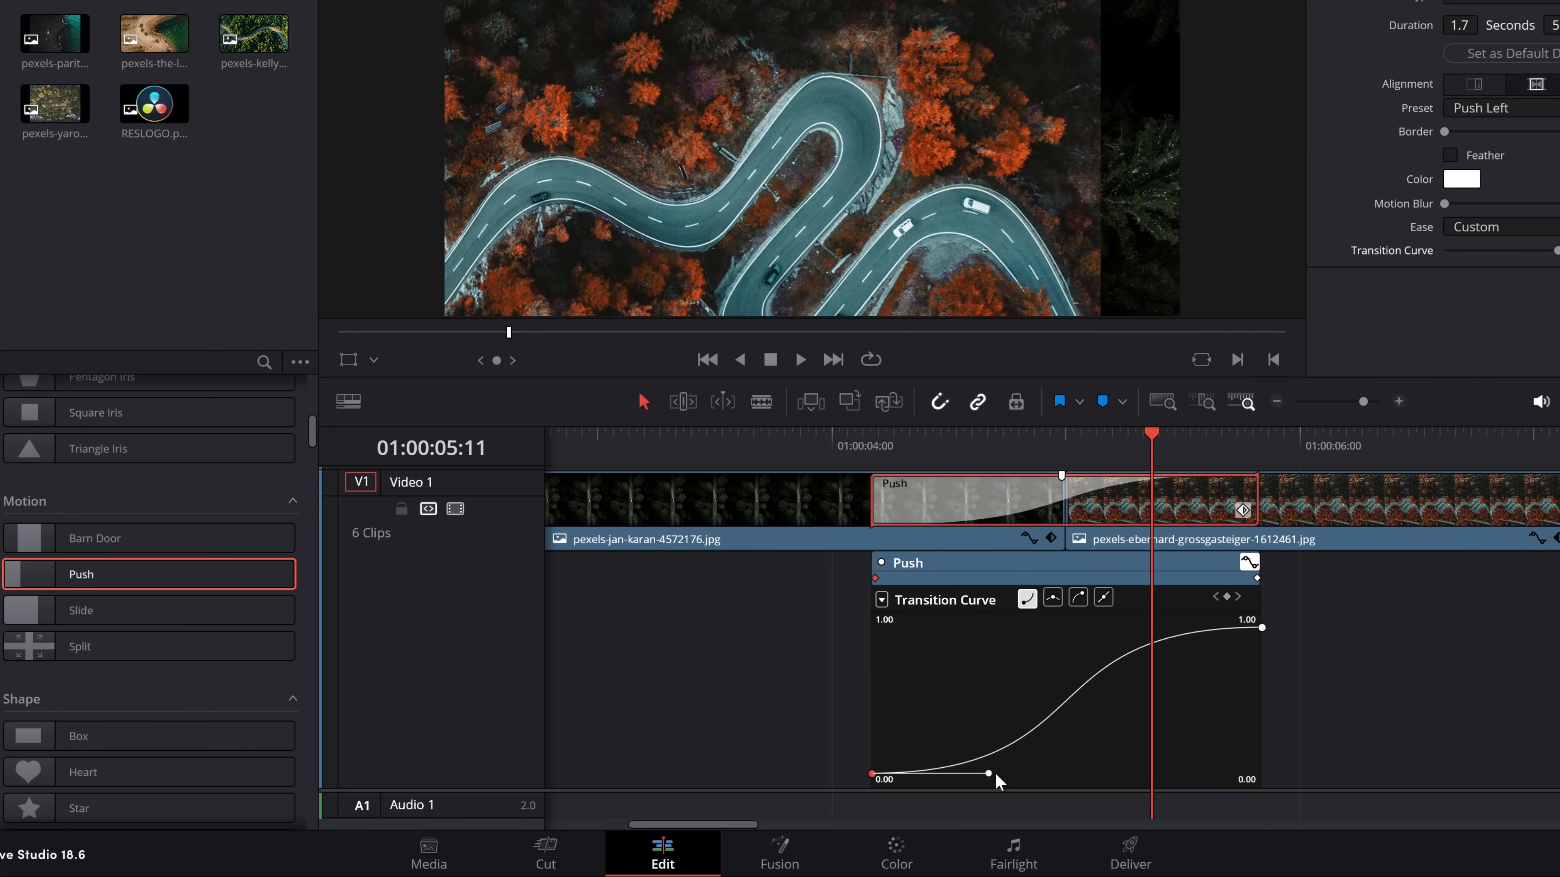
drag(998, 772, 1057, 772)
click(1260, 627)
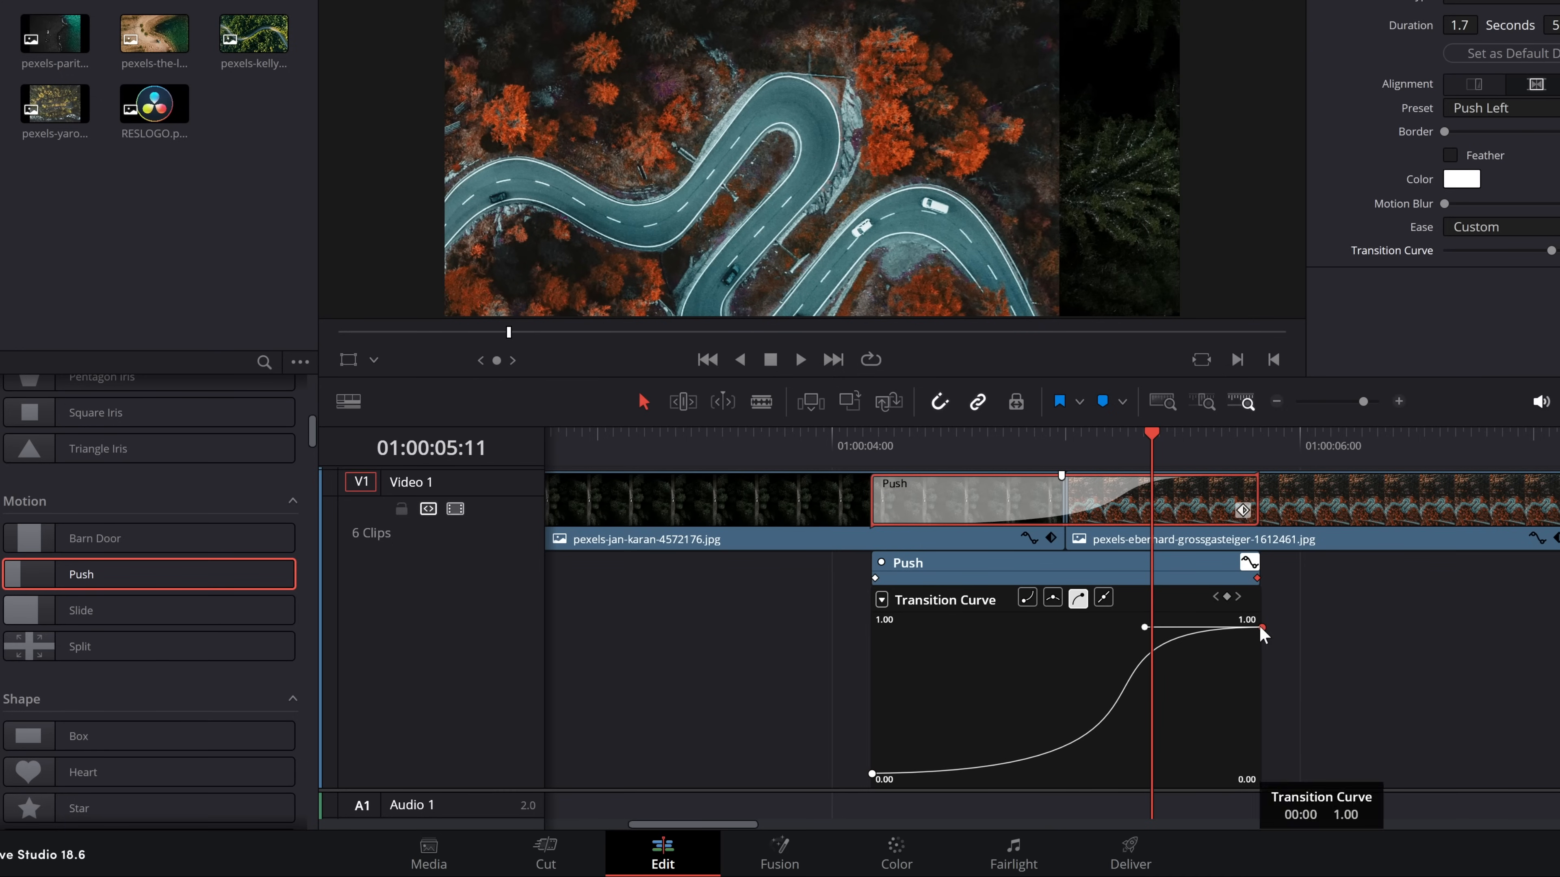
drag(1143, 627, 1073, 626)
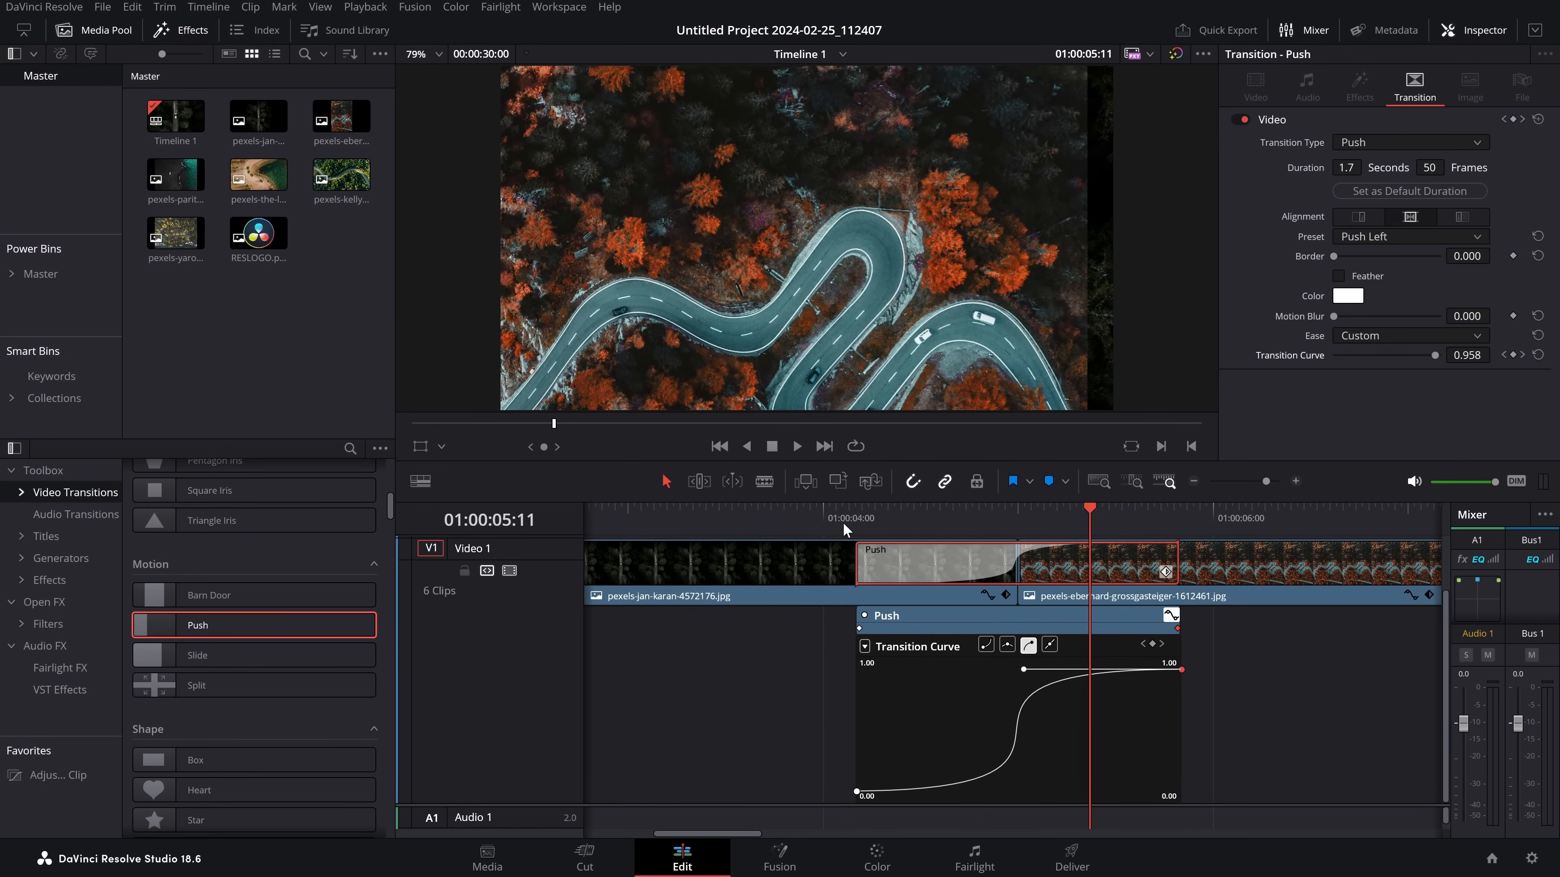
- Play the Push transition from just before it to review the steepened curve
click(782, 509)
key(space)
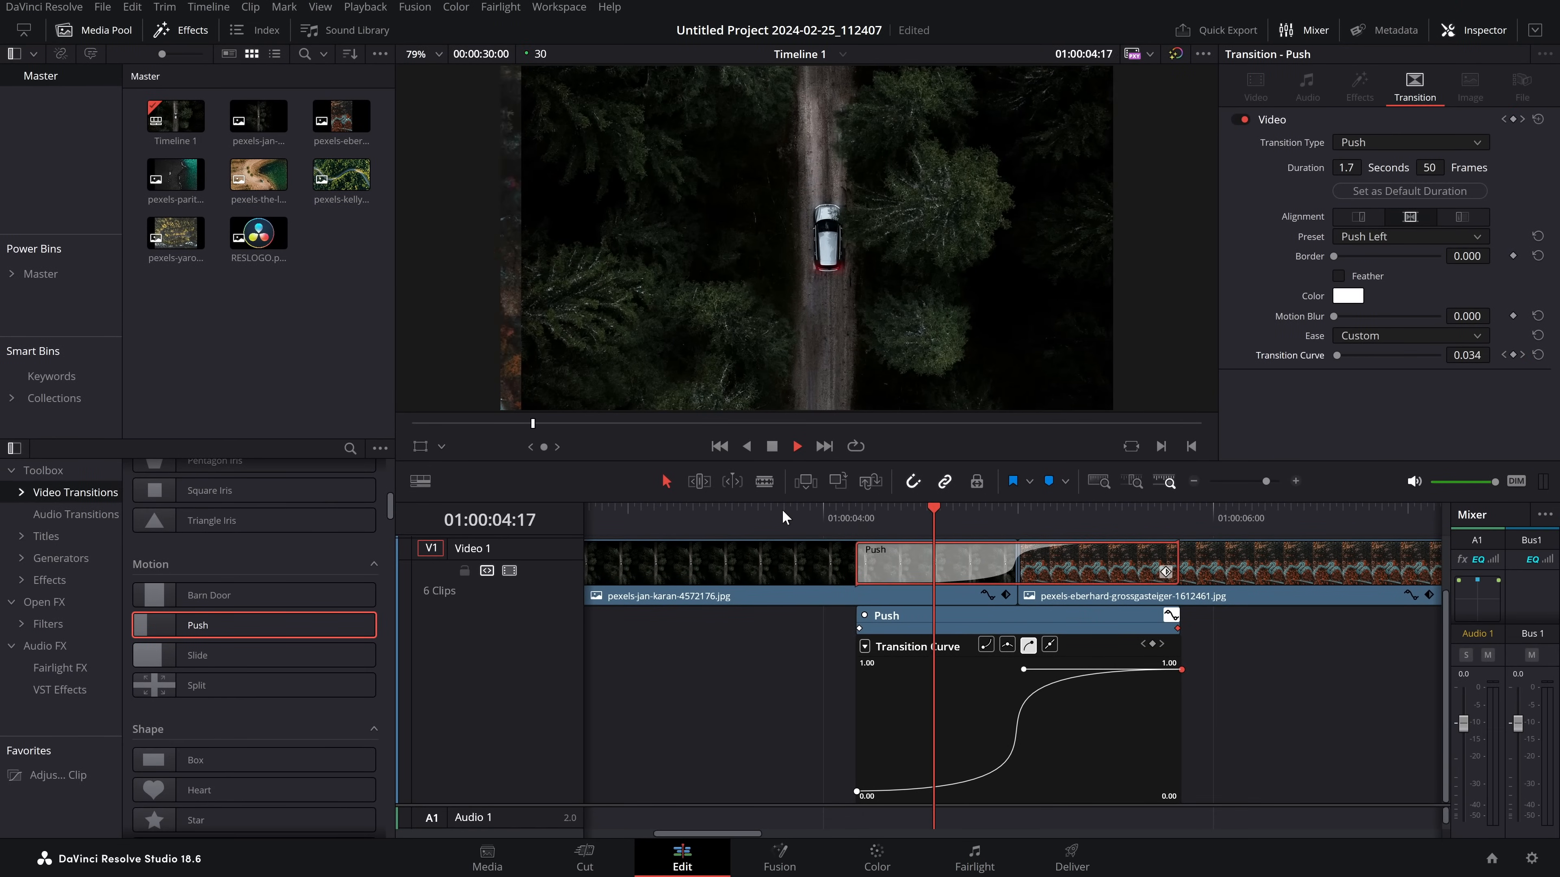
click(783, 509)
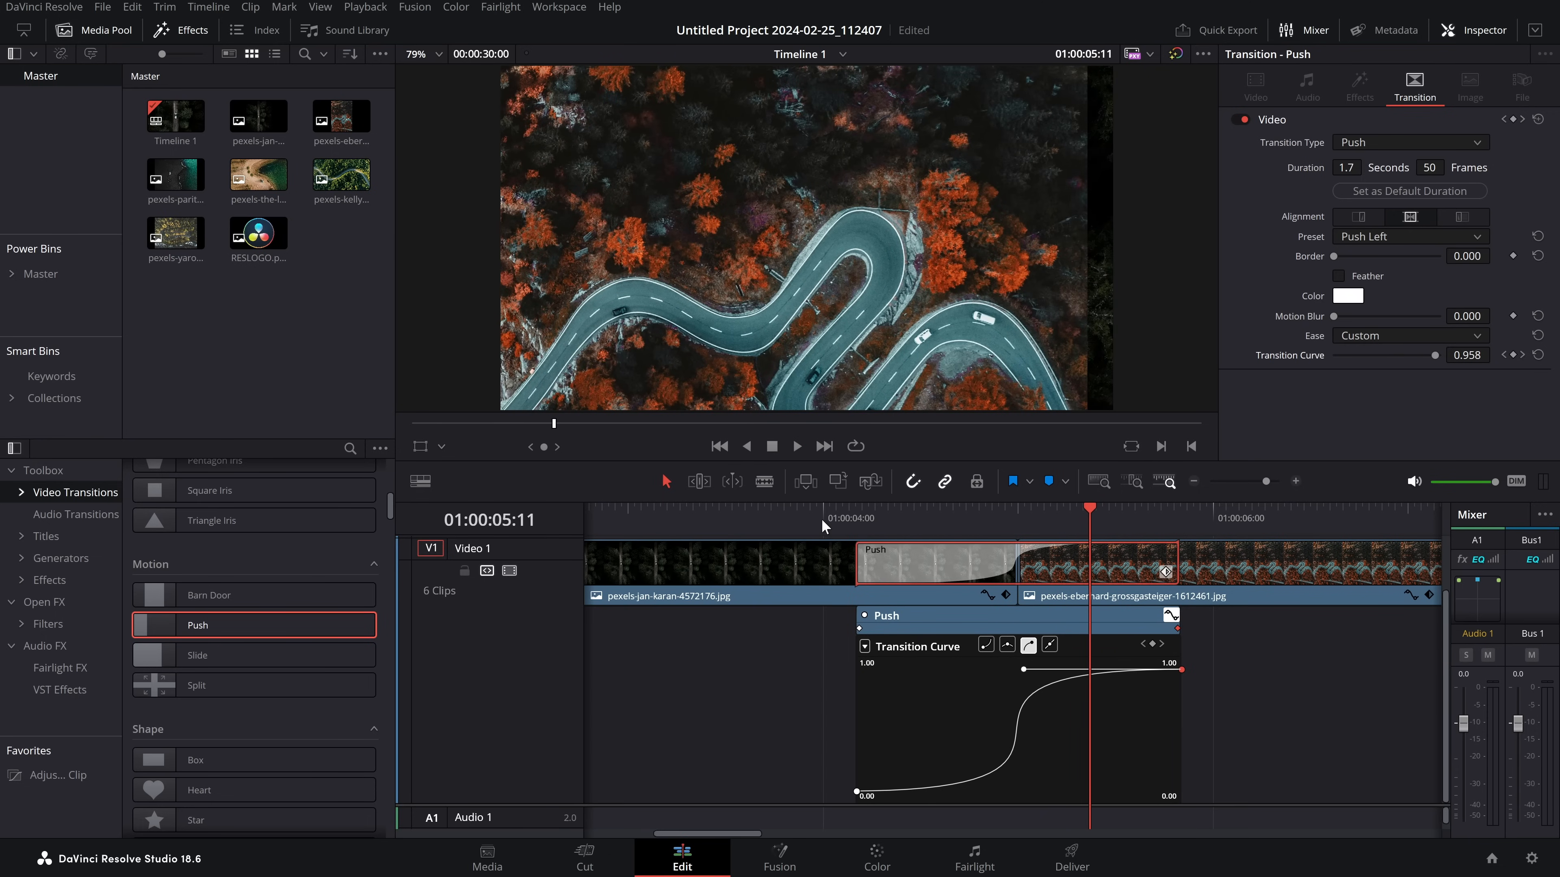
click(821, 518)
key(space)
key(space)
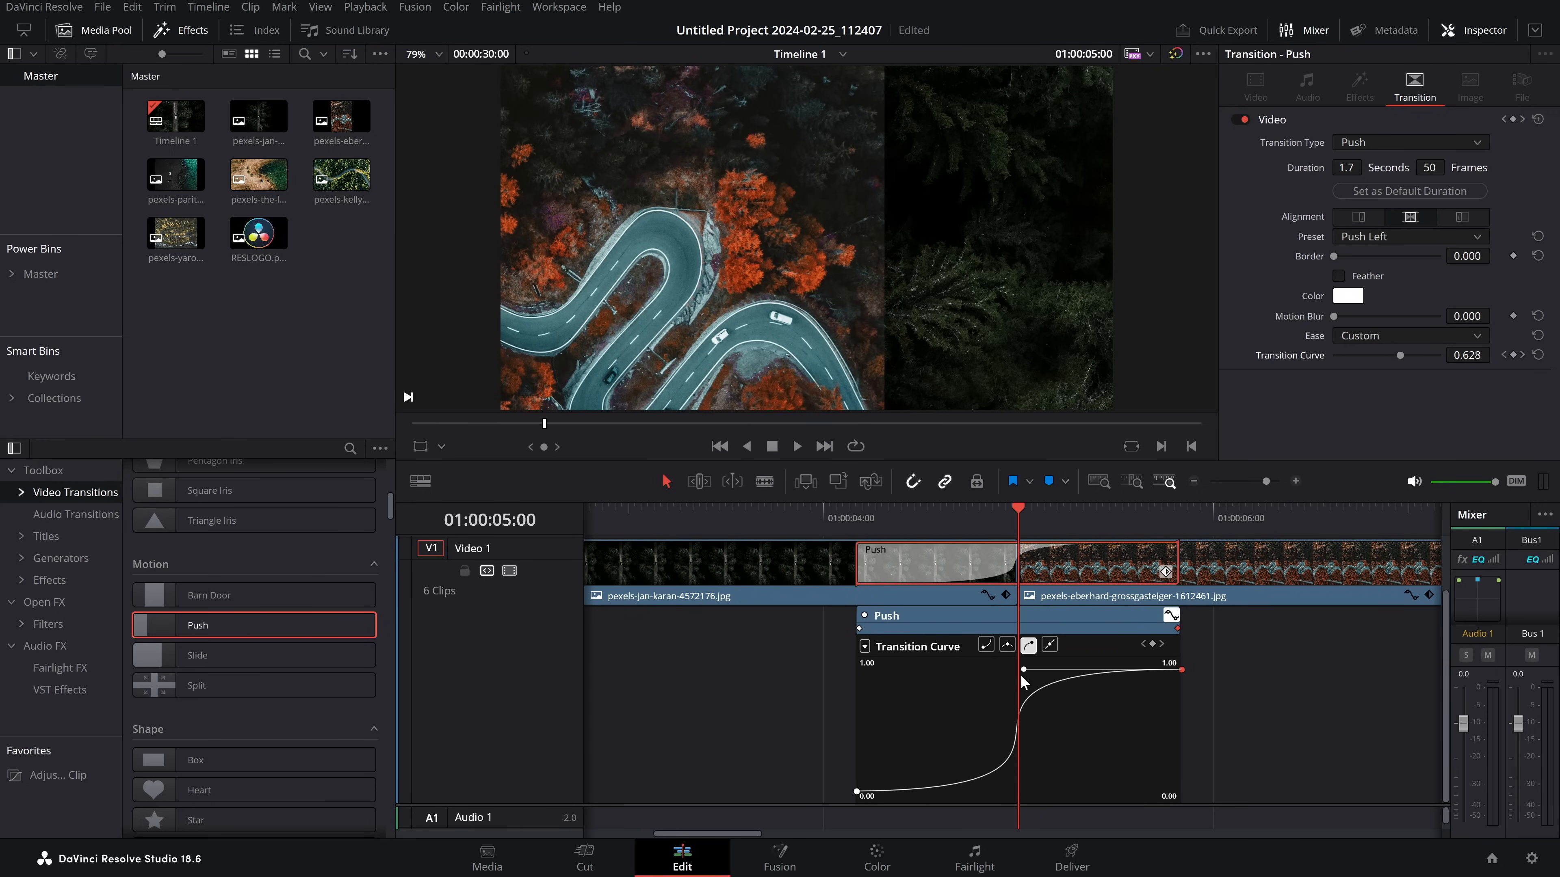
- Try a shorter handle on the curve's end keyframe, play it back, and extend the handle back toward the middle
drag(1025, 669, 1136, 670)
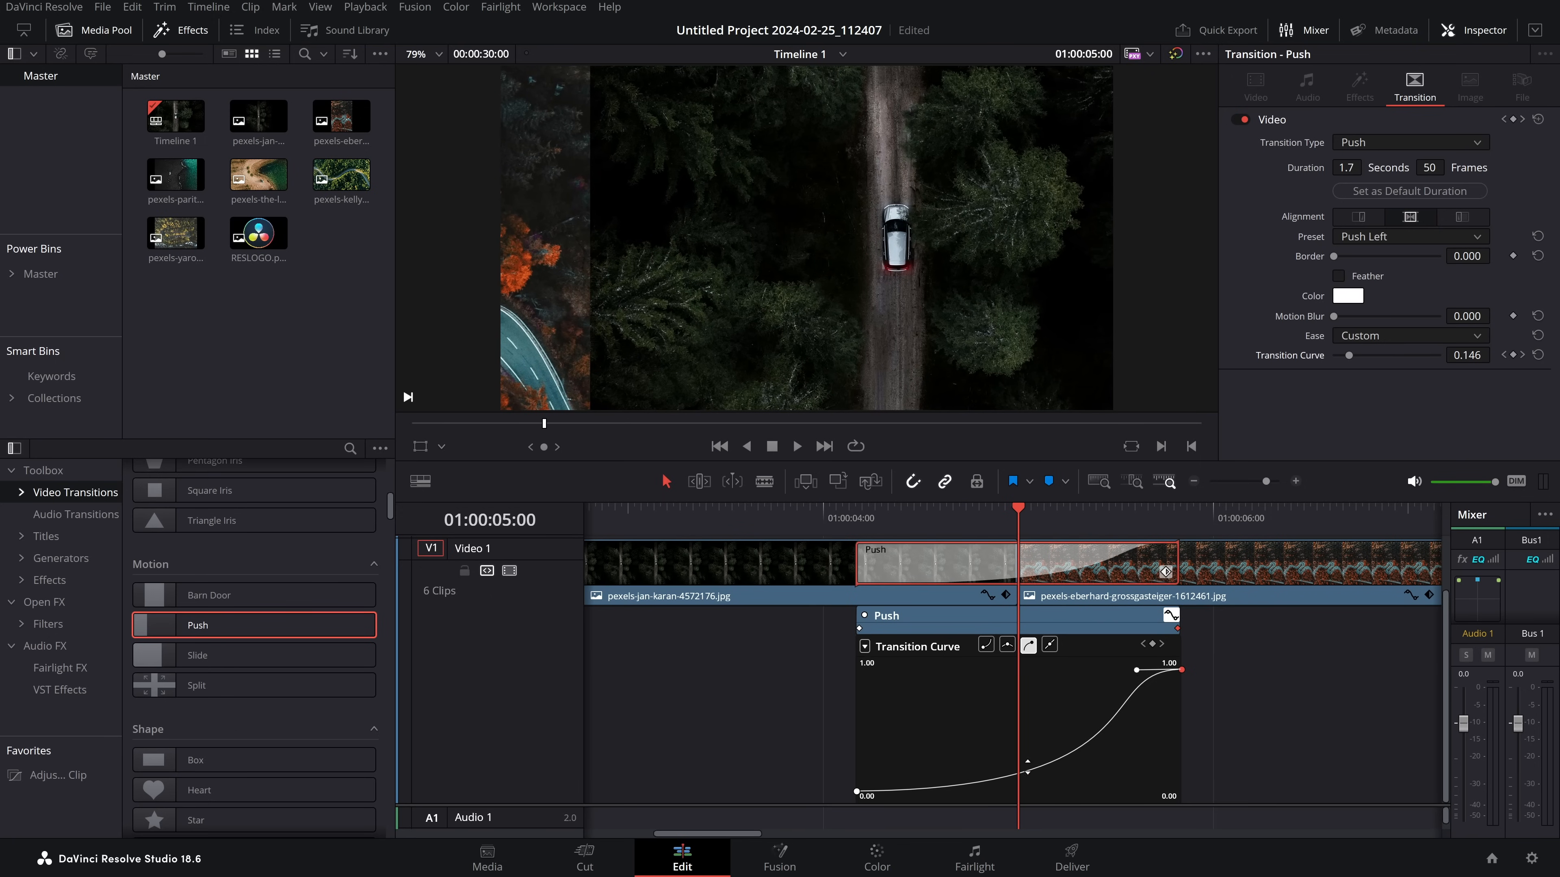
click(852, 521)
key(space)
drag(1136, 670, 1114, 670)
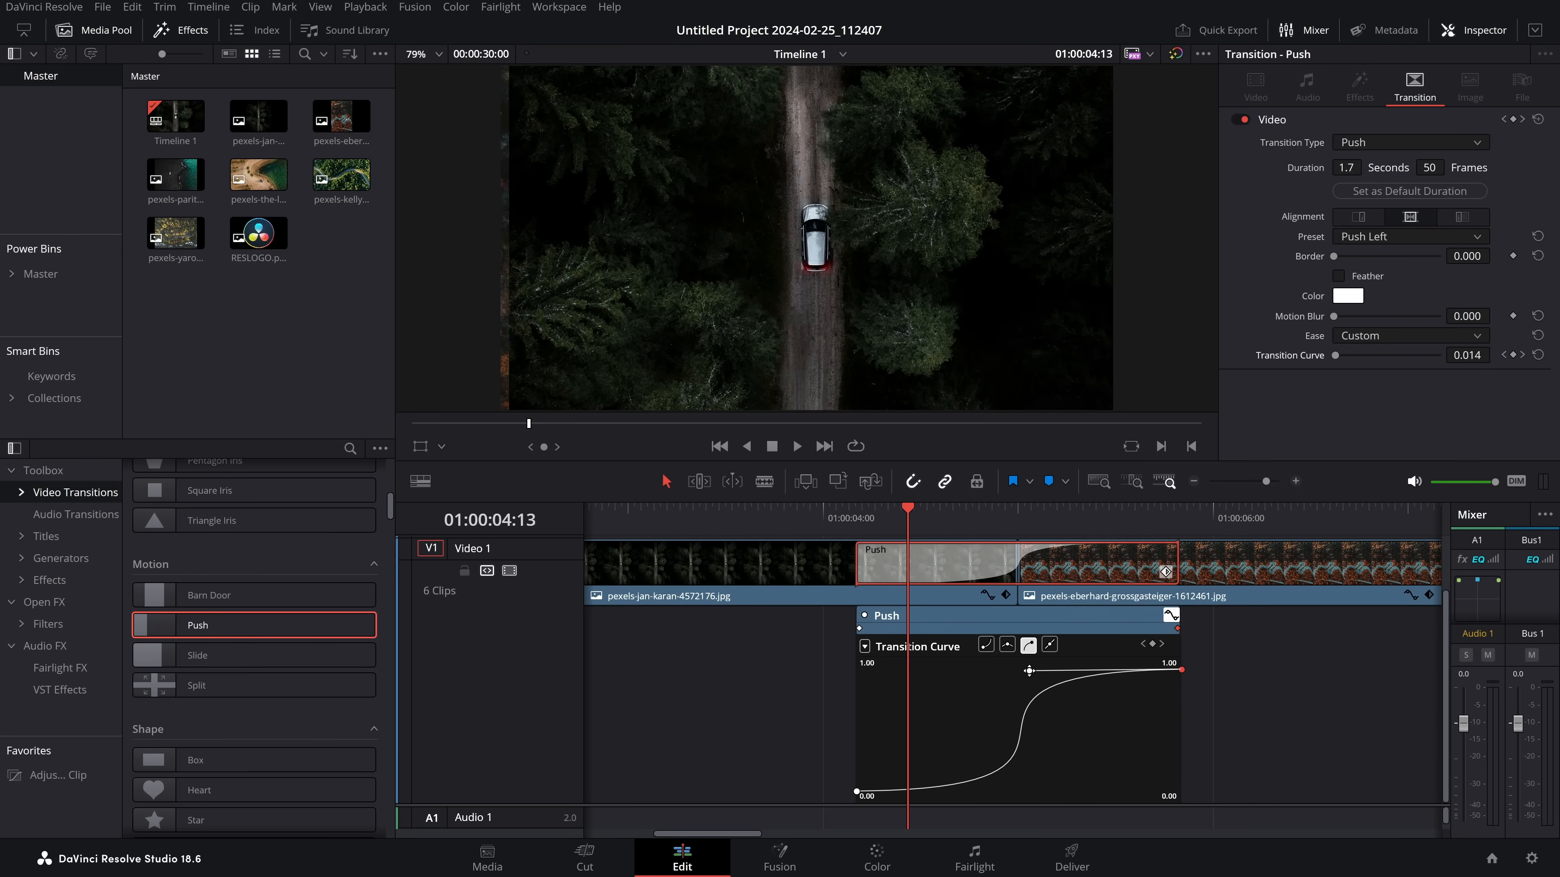
- Add a keyframe near the middle of the transition curve and give it smooth Bezier handles on both sides
mouse_move(1027, 718)
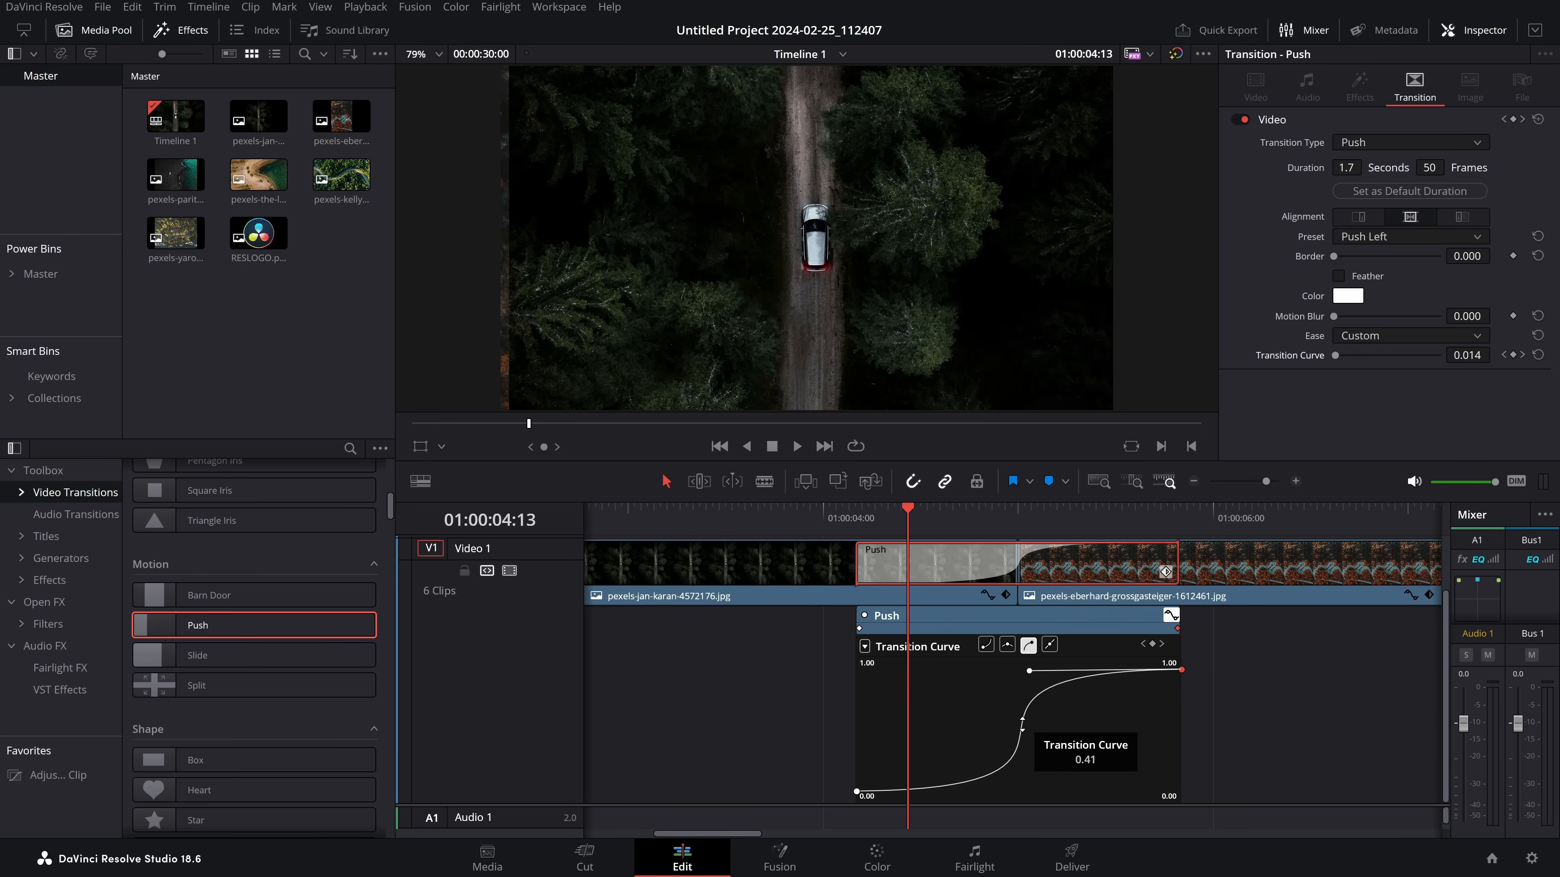
alt+click(1022, 725)
drag(1026, 712, 1019, 725)
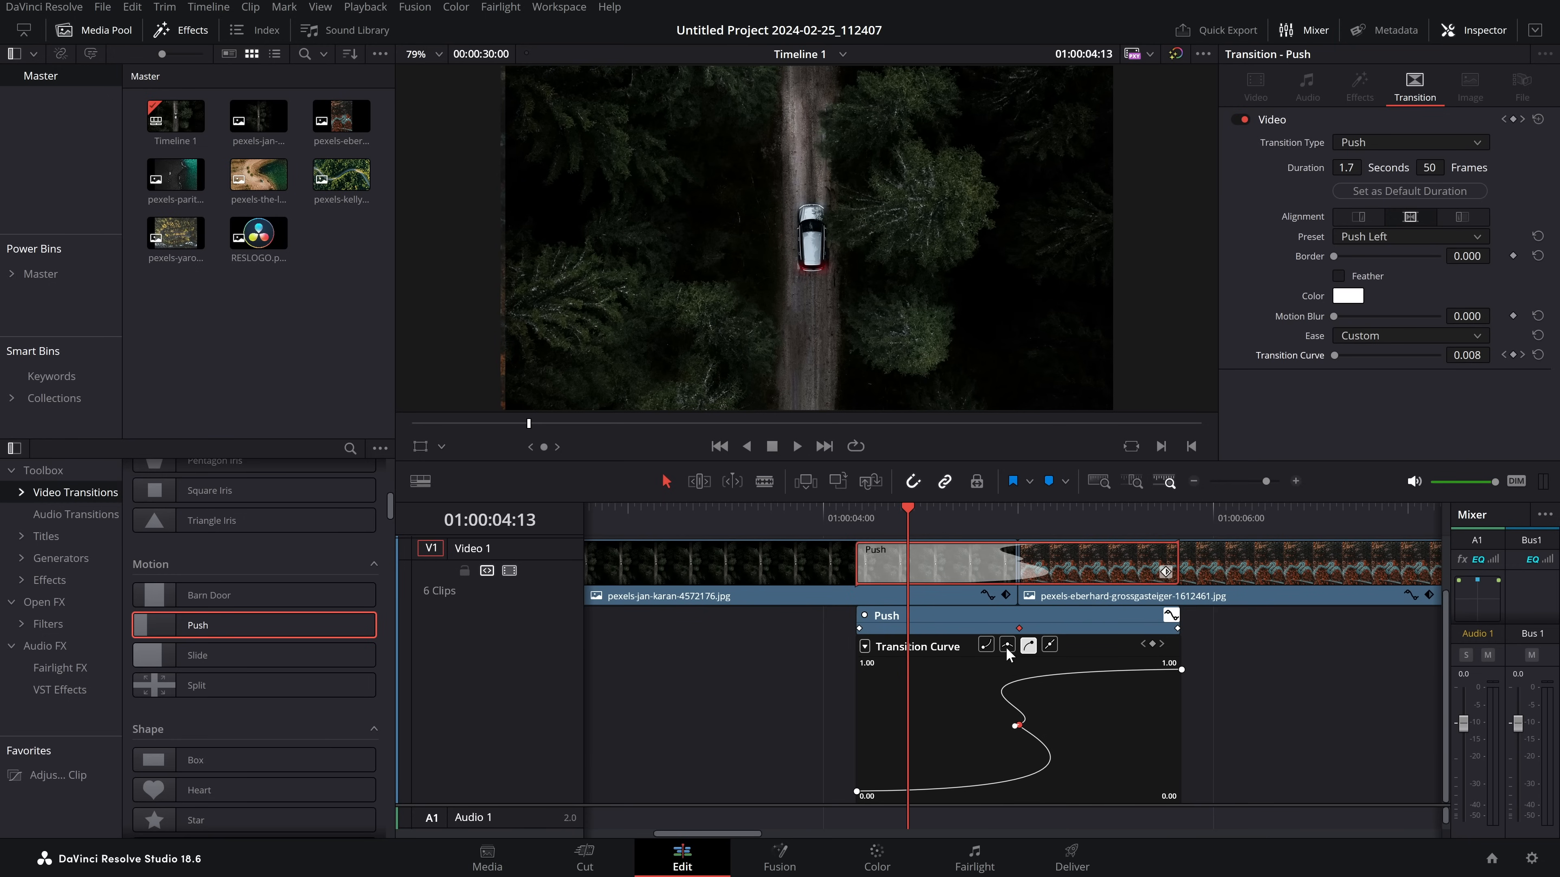
mouse_move(1027, 721)
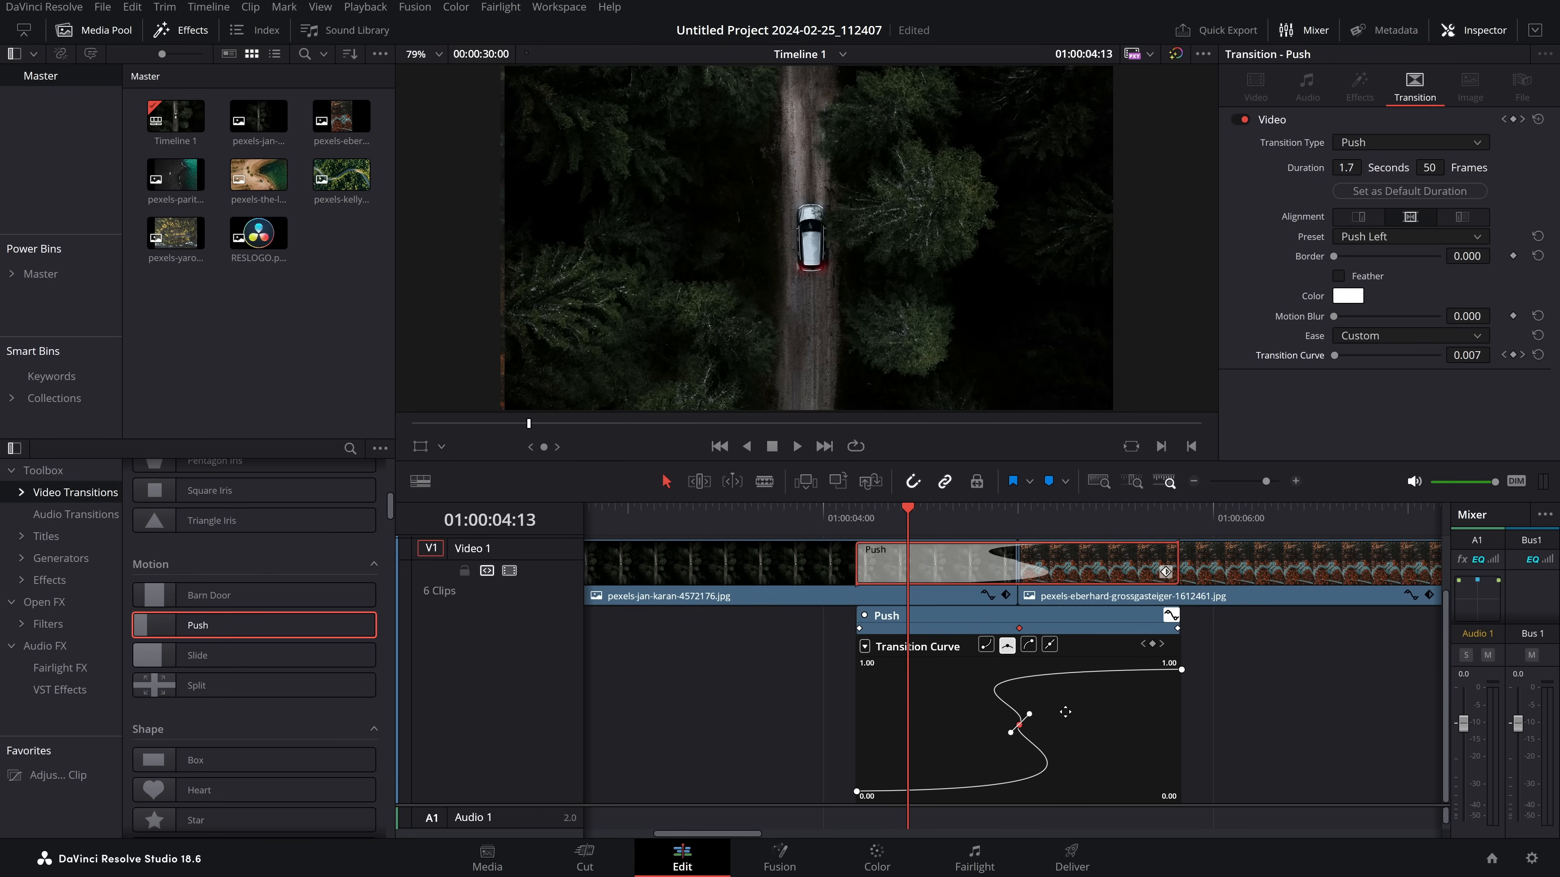
- Pull the end keyframe's handle downward so the second half of the transition curve dips, and play it back
click(1181, 669)
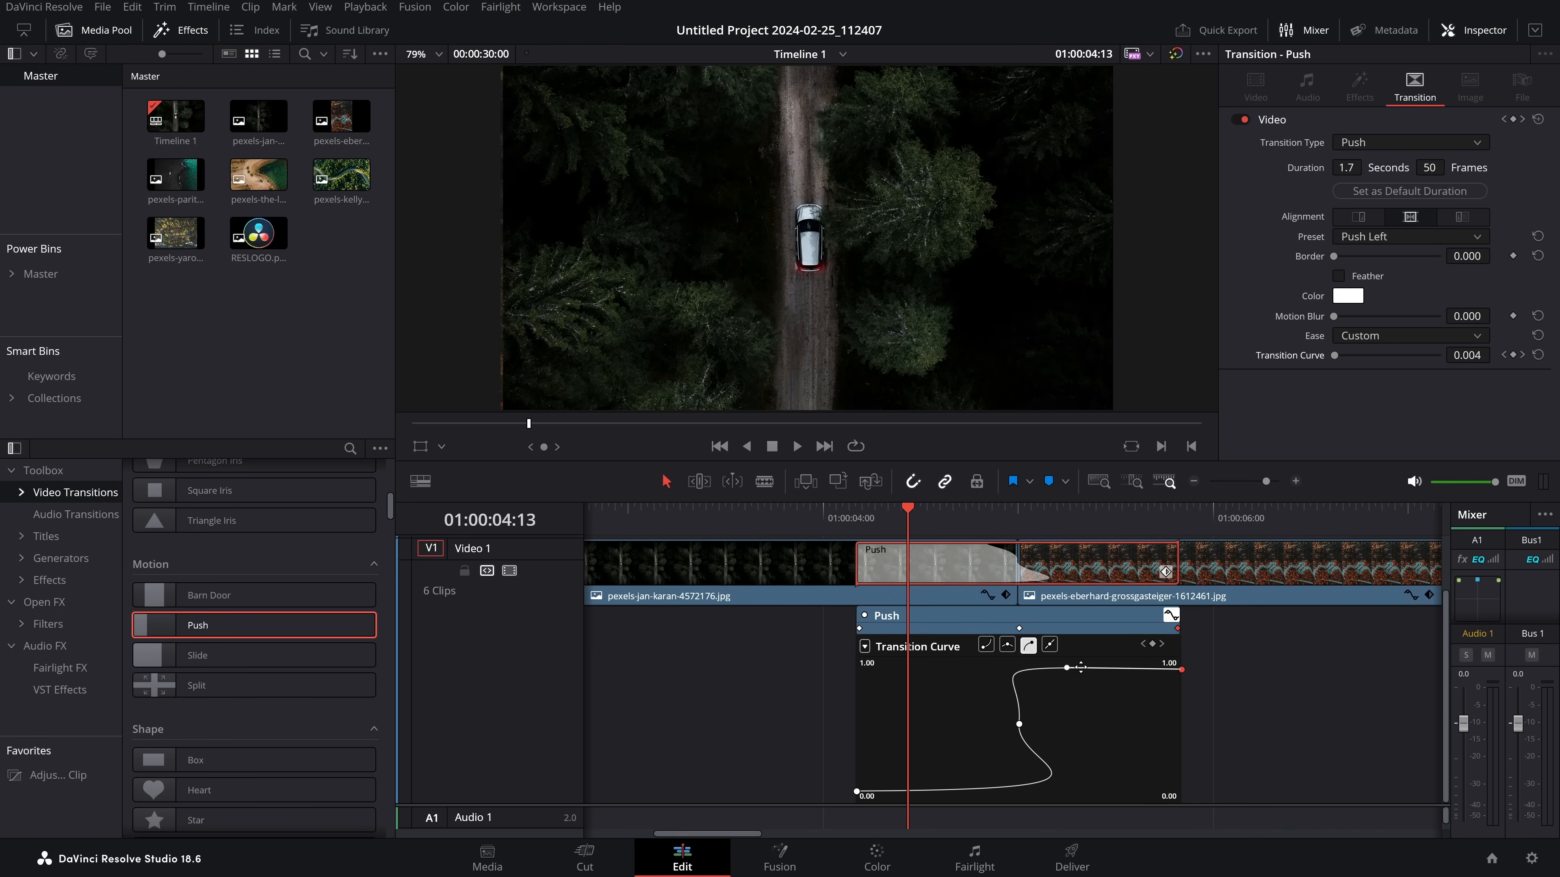
drag(1130, 743, 1150, 733)
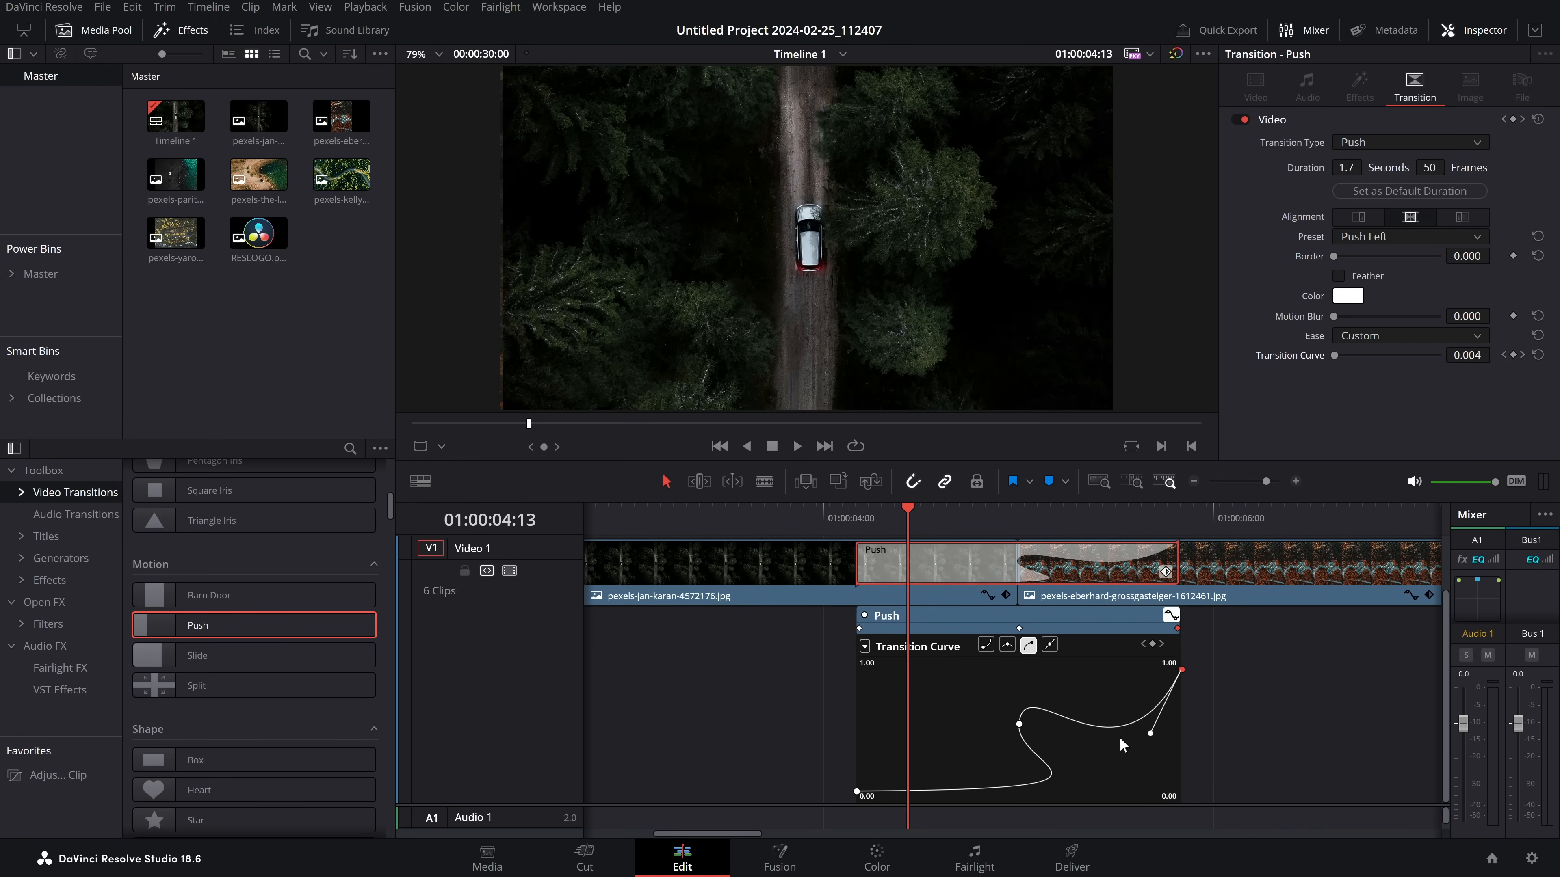
click(847, 514)
key(space)
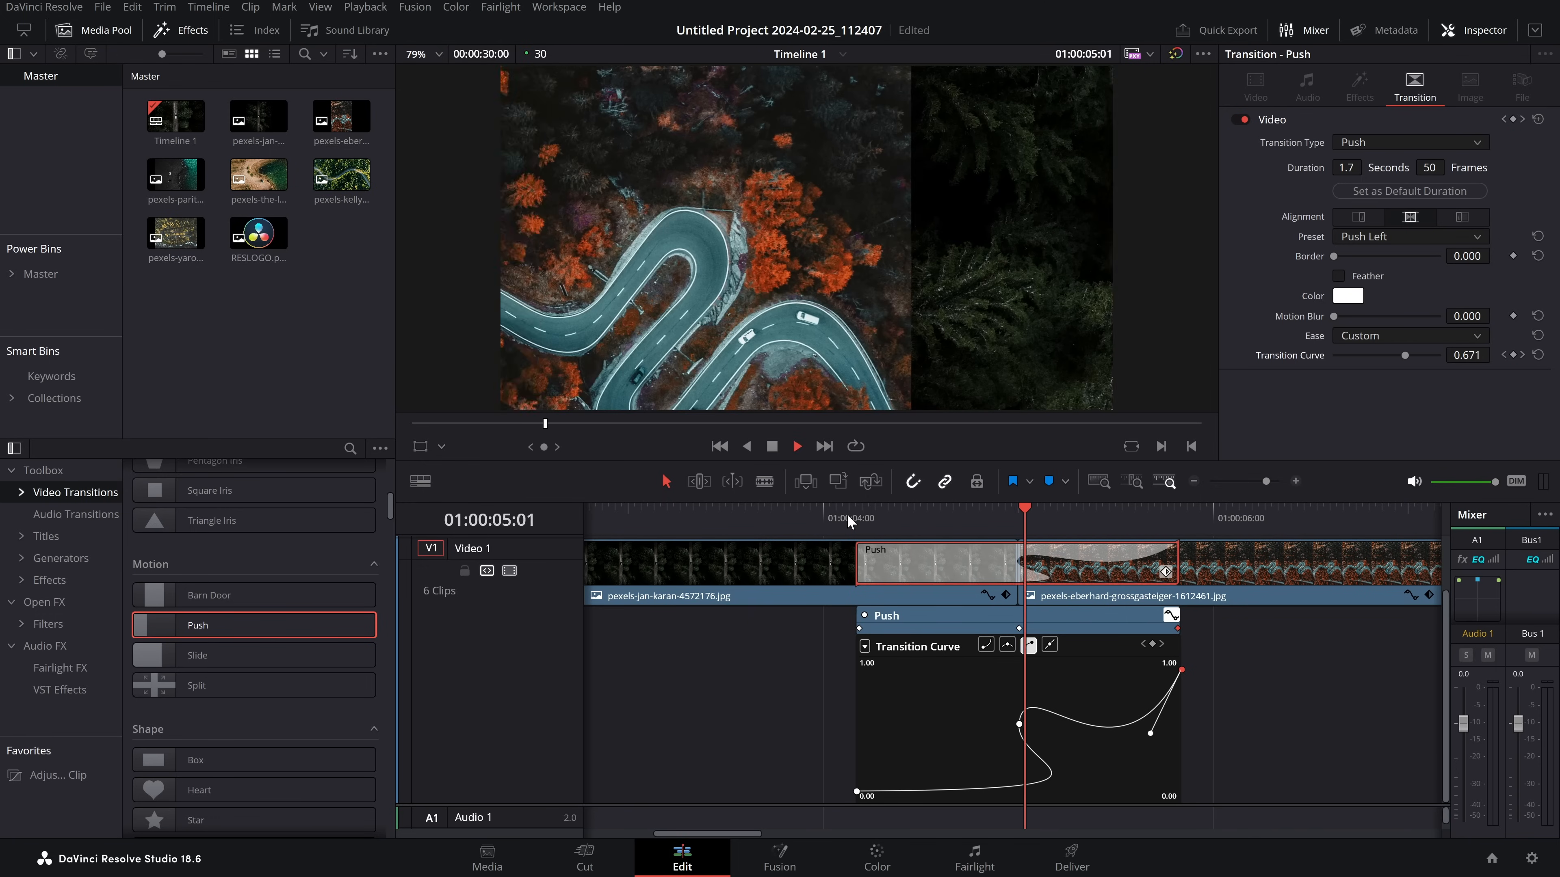
click(847, 514)
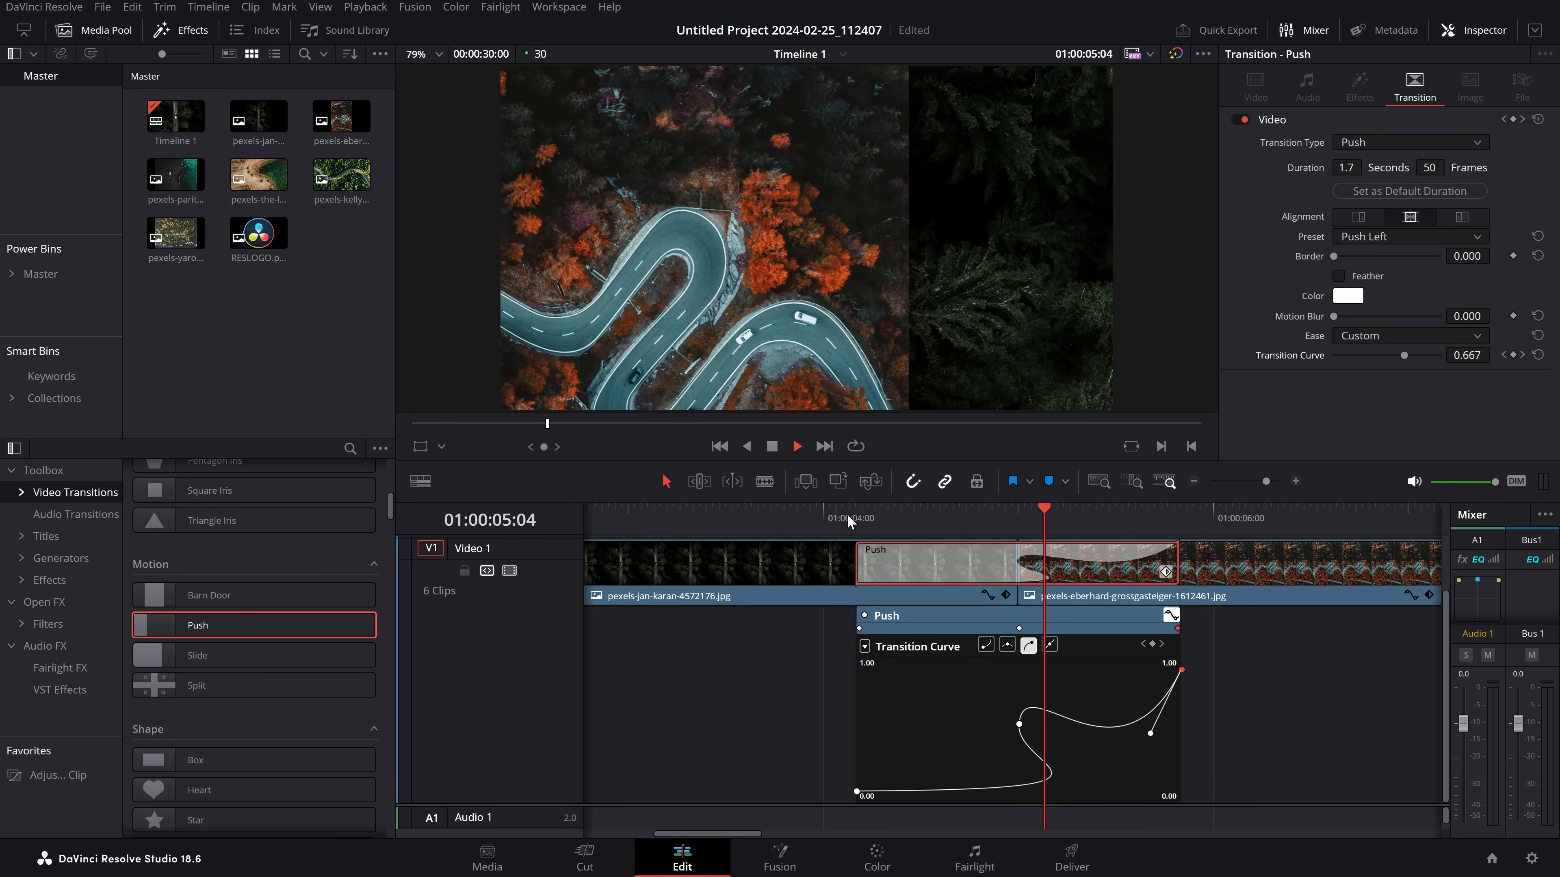
key(space)
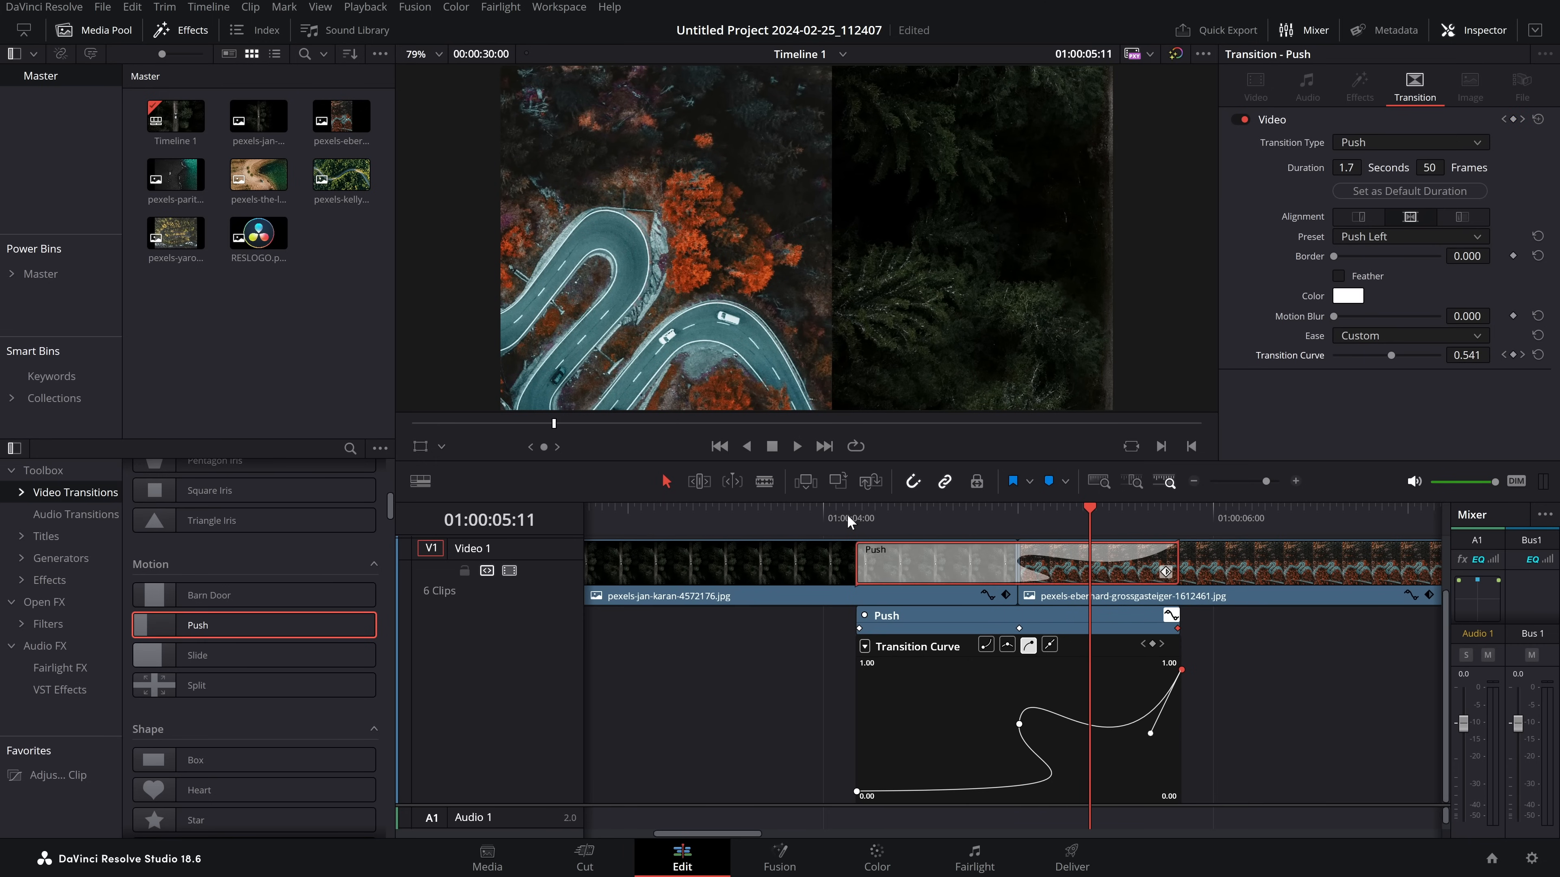
- Reset the transition curve by switching the ease to In & Out and back to Custom
click(1357, 337)
click(1376, 410)
click(1373, 337)
click(1368, 424)
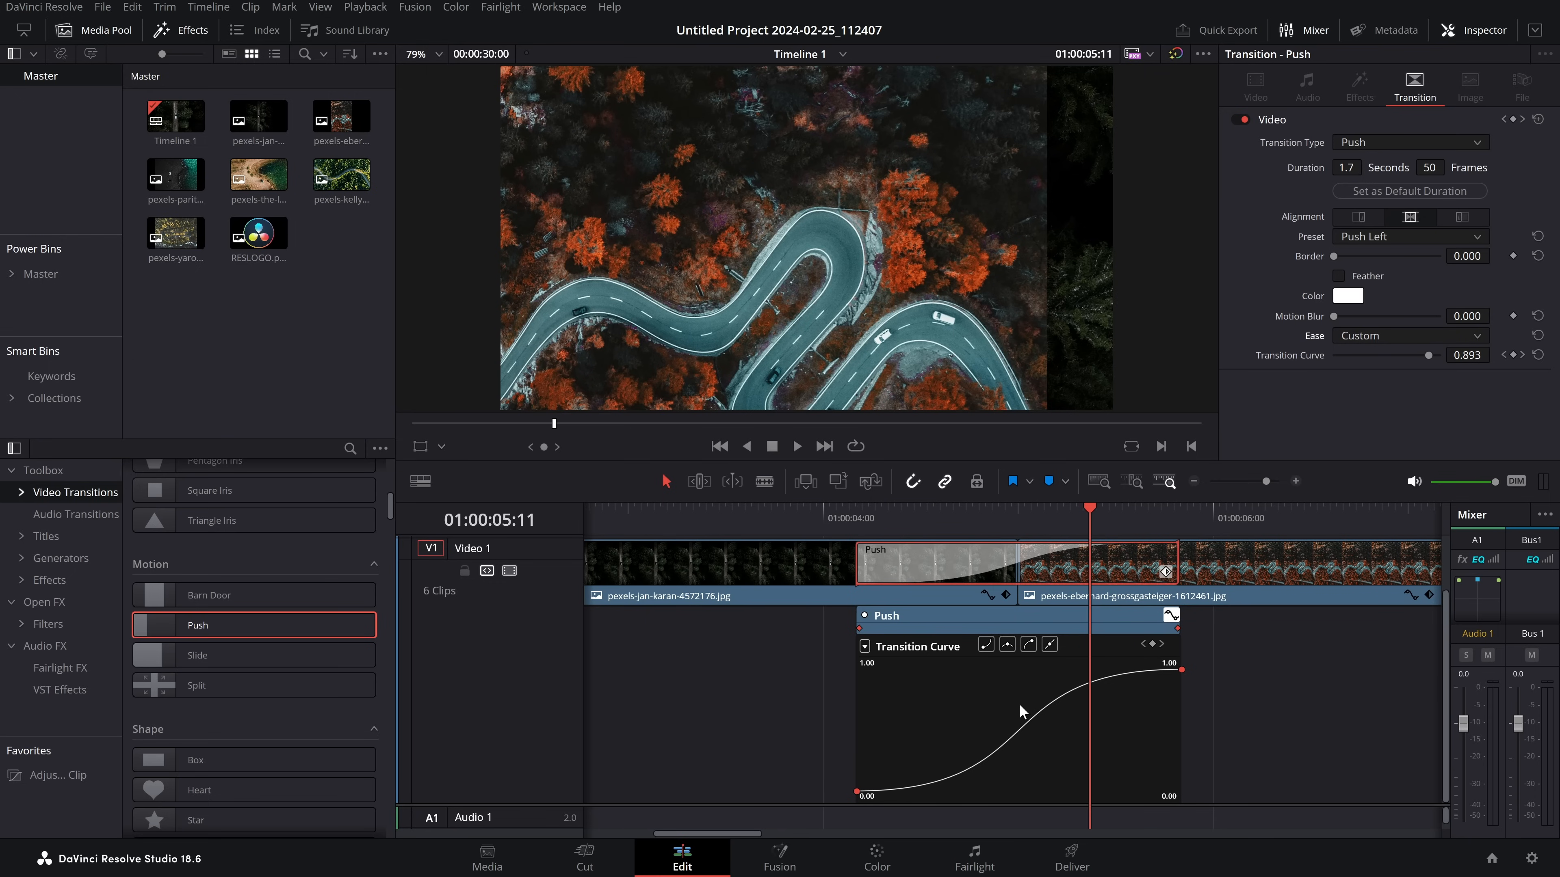
- Extend the start and end keyframes' handles horizontally toward the middle of the reset curve for a steep S shape
click(858, 791)
drag(955, 791, 1000, 790)
click(1182, 670)
drag(1083, 670, 1022, 670)
- Play the Push transition from just before its start to review the reshaped S curve
click(848, 523)
key(space)
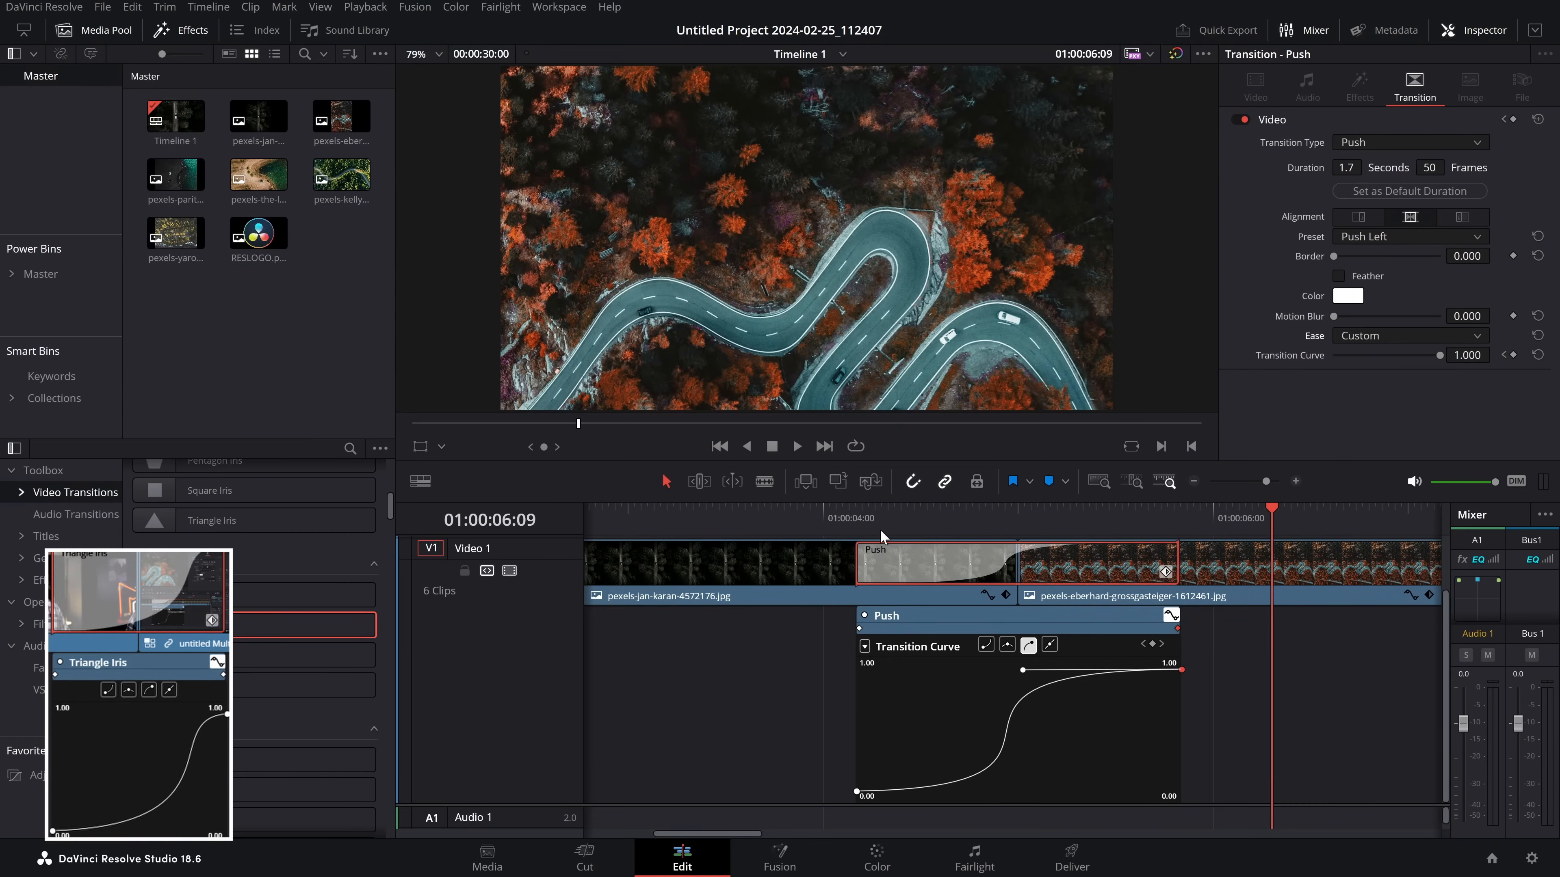
click(830, 520)
key(space)
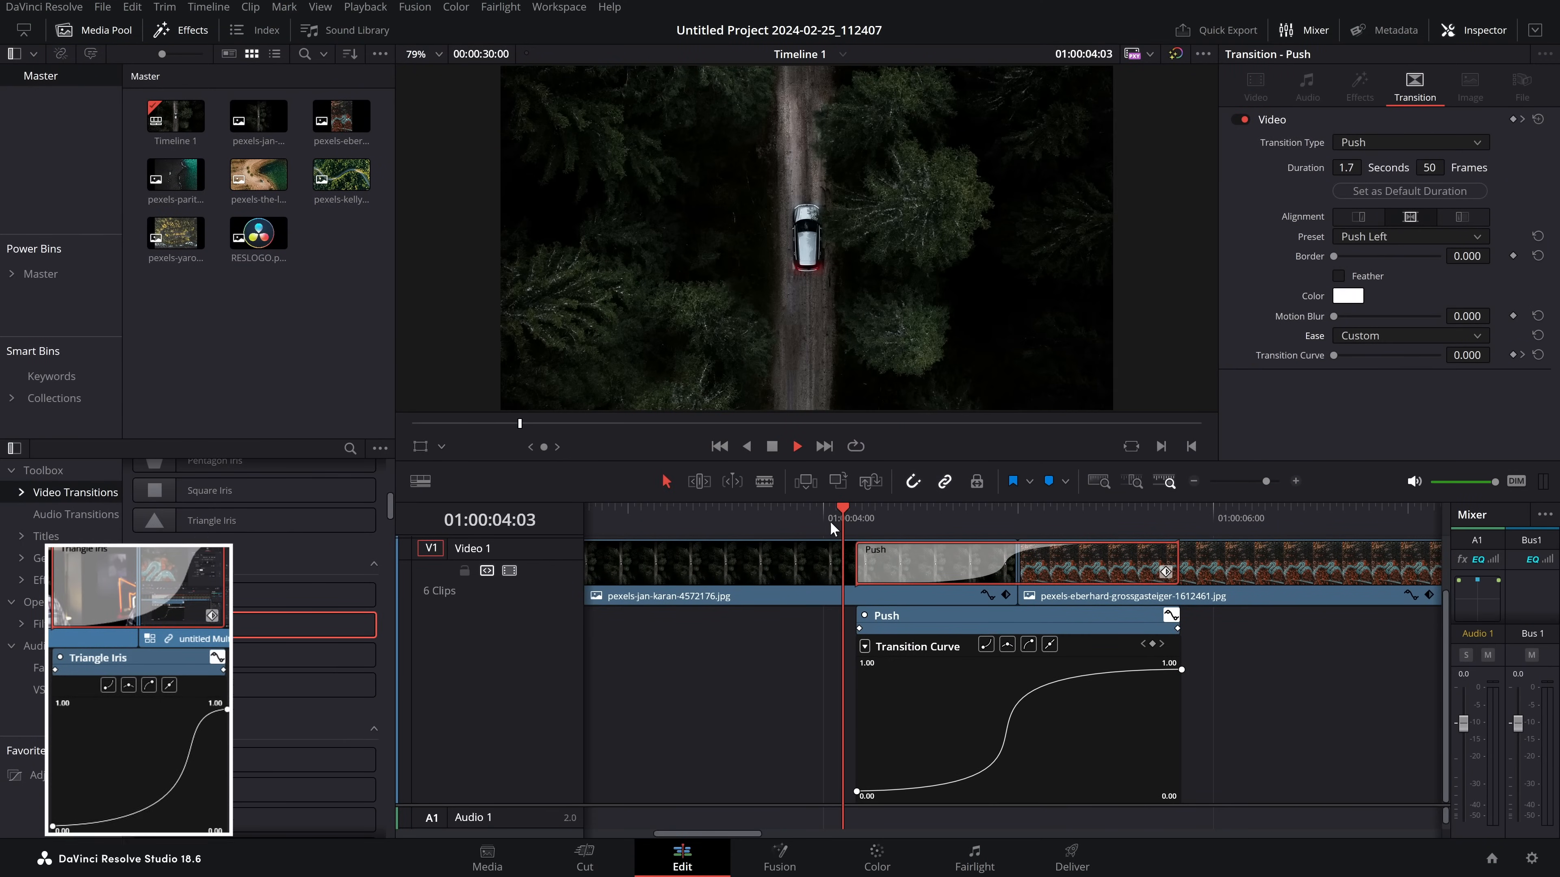
- Set the Push transition's motion blur to 0.443 and play the transition from its start
key(space)
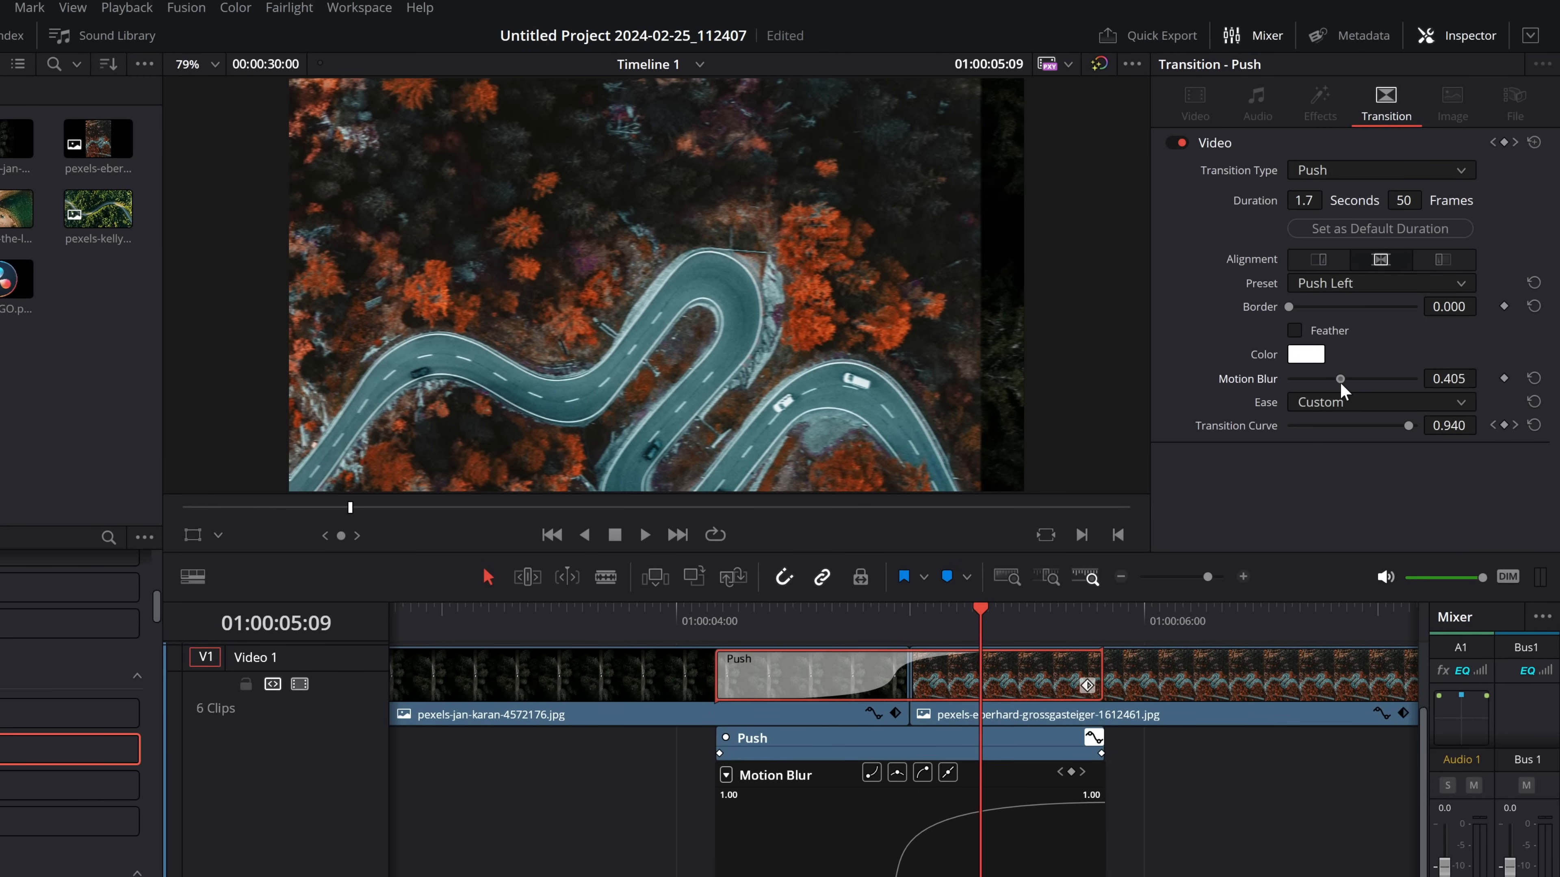
click(718, 615)
key(space)
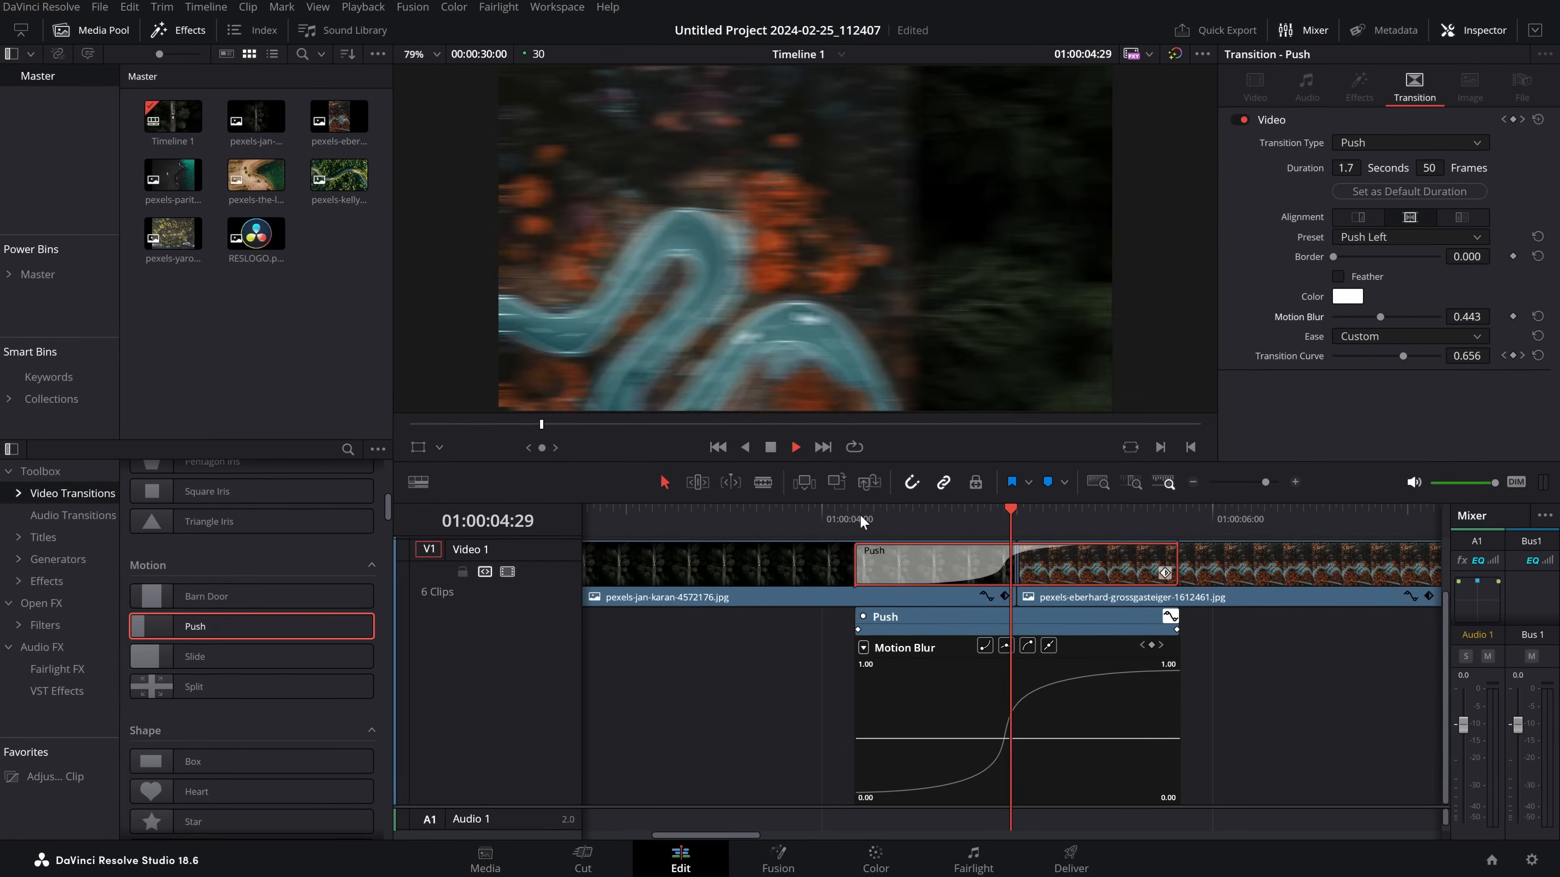
click(863, 515)
key(space)
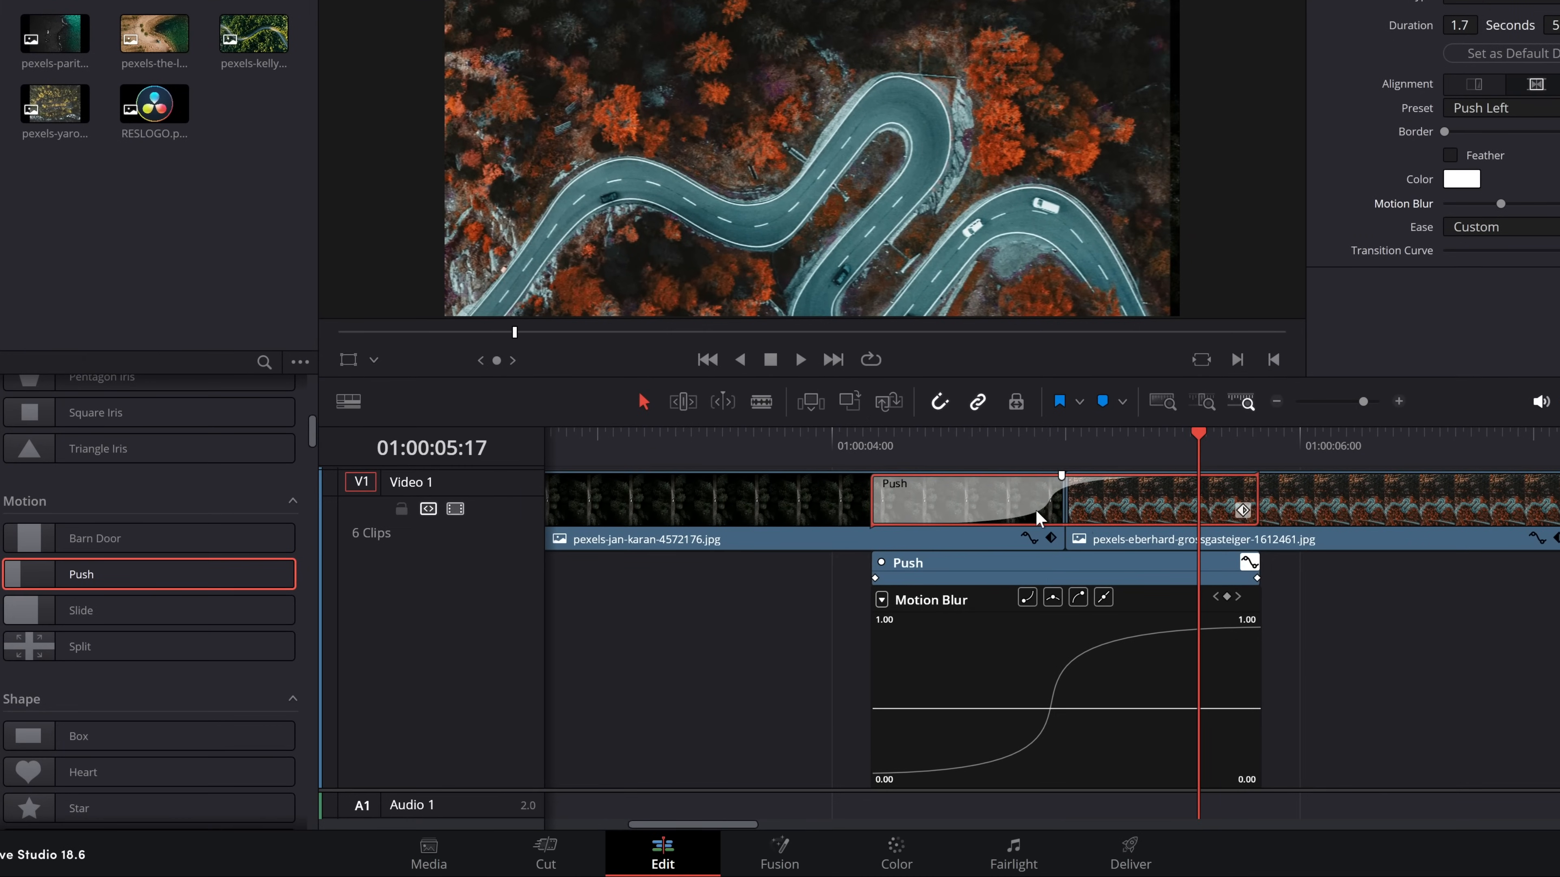
- Save the customised Push transition as a transition preset named "Push Custom Left MB"
right_click(1120, 510)
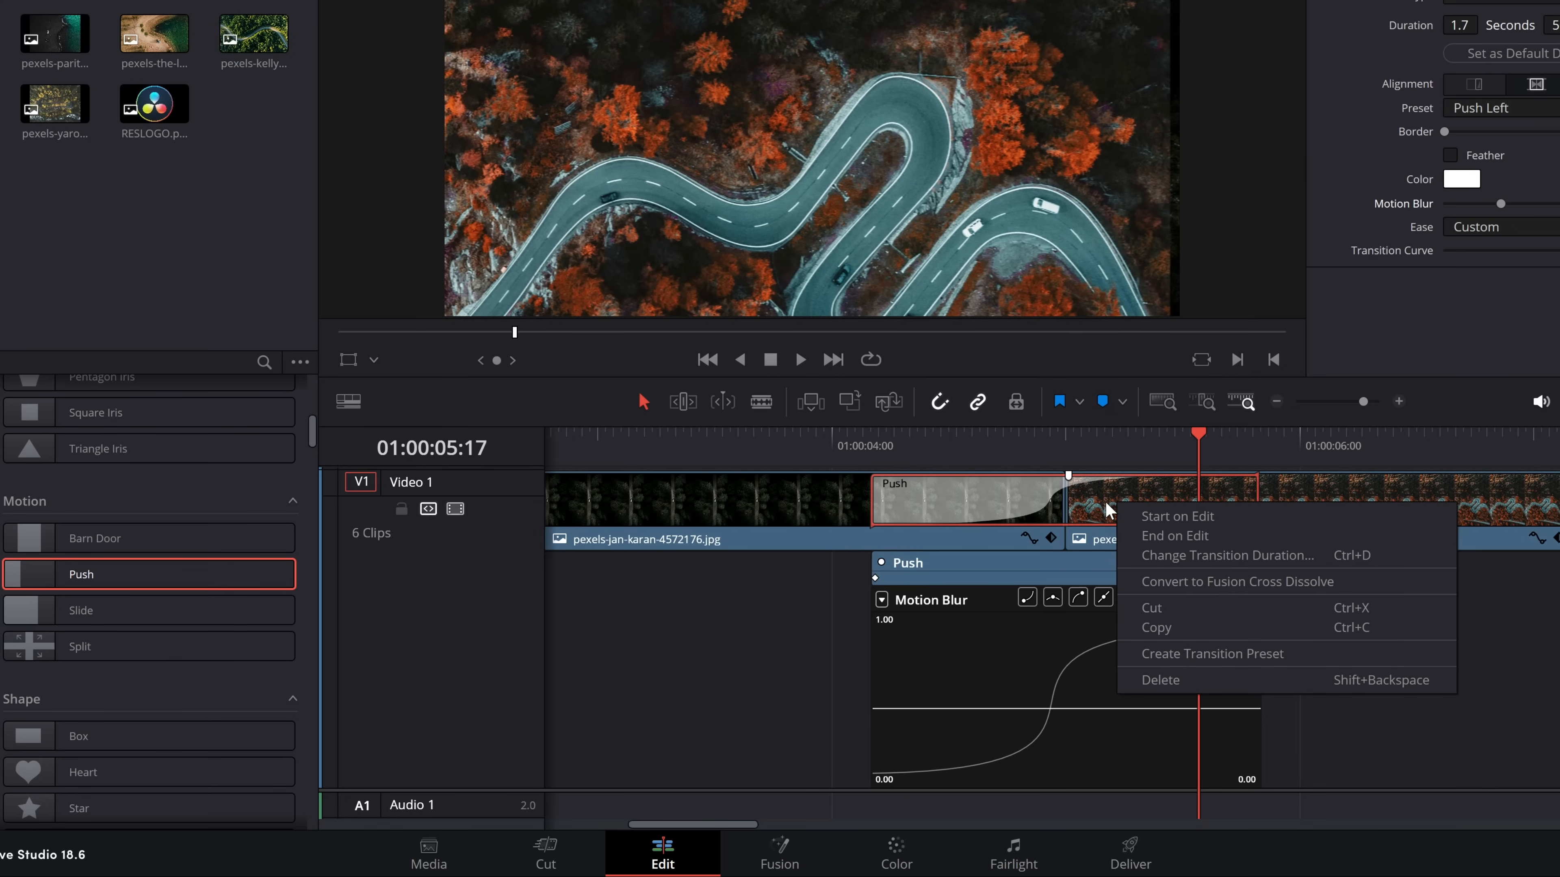
click(1283, 666)
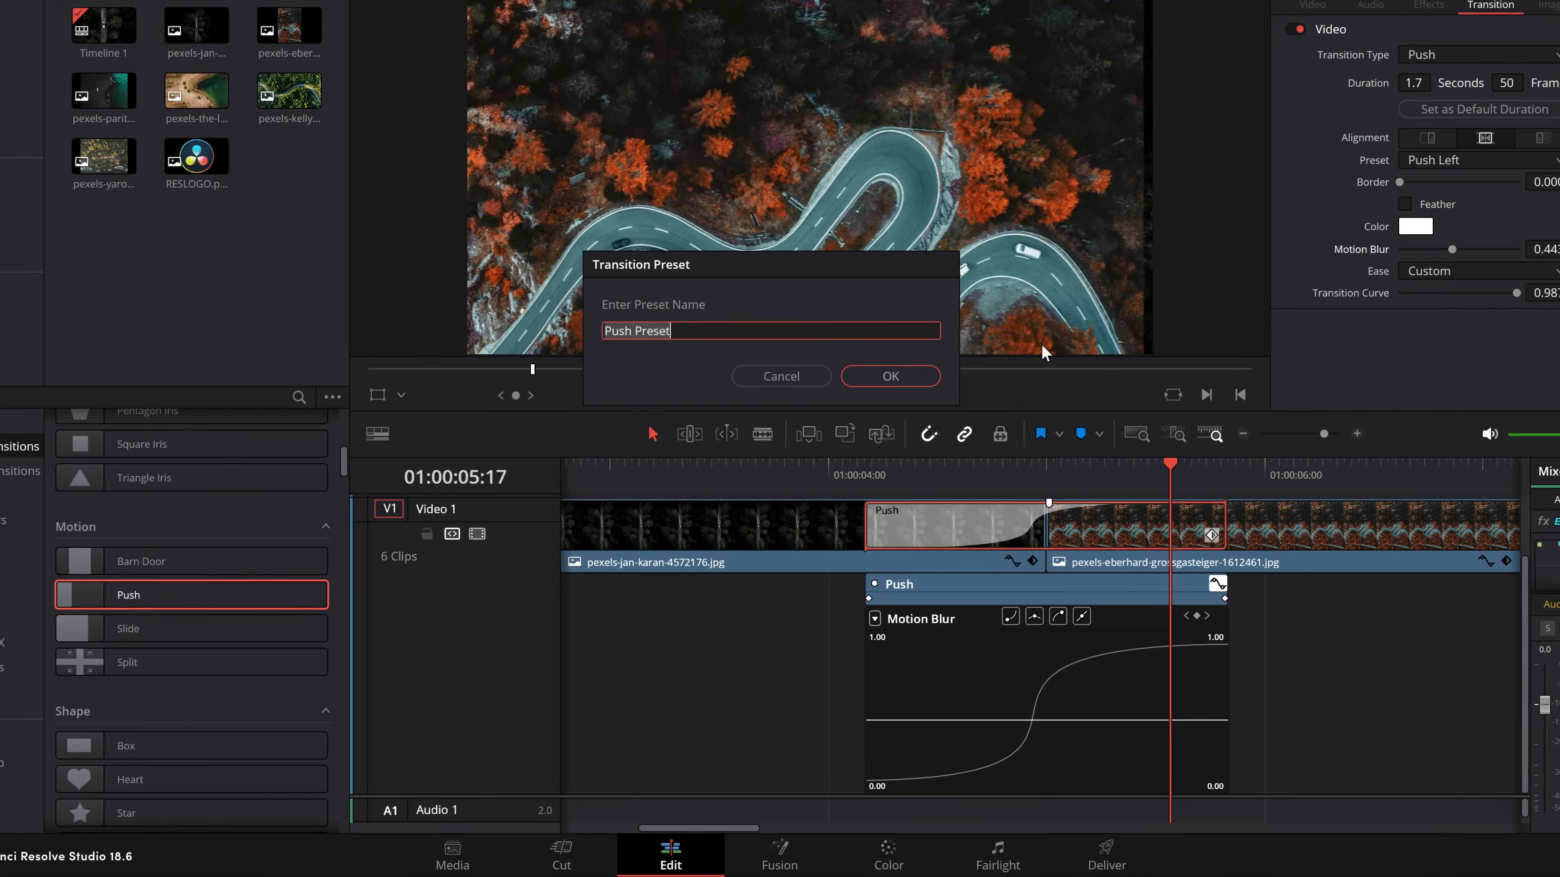
text(P)
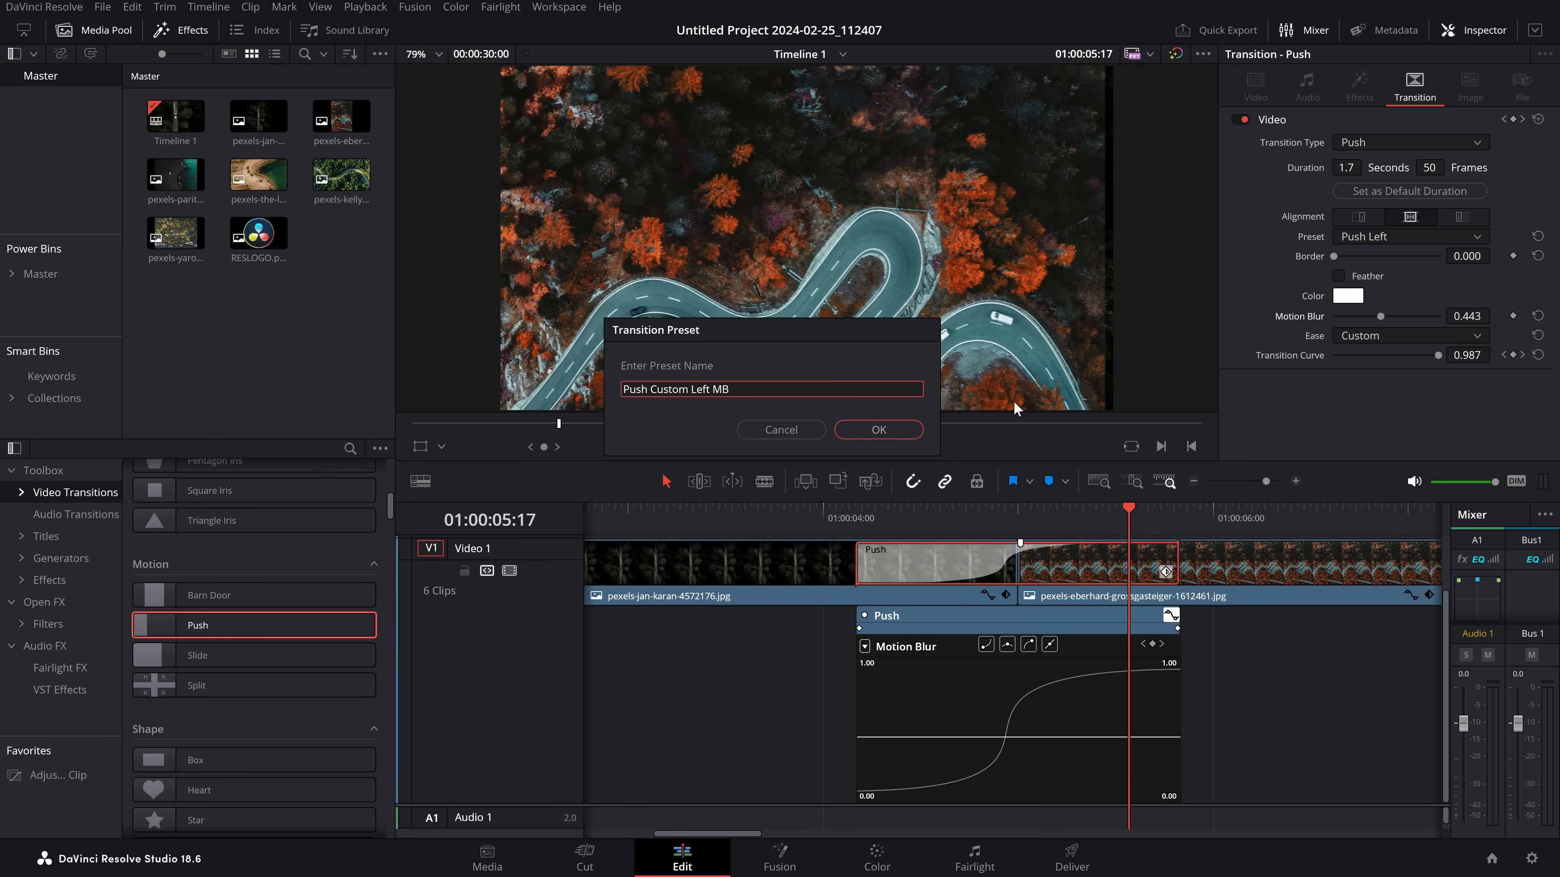
click(879, 429)
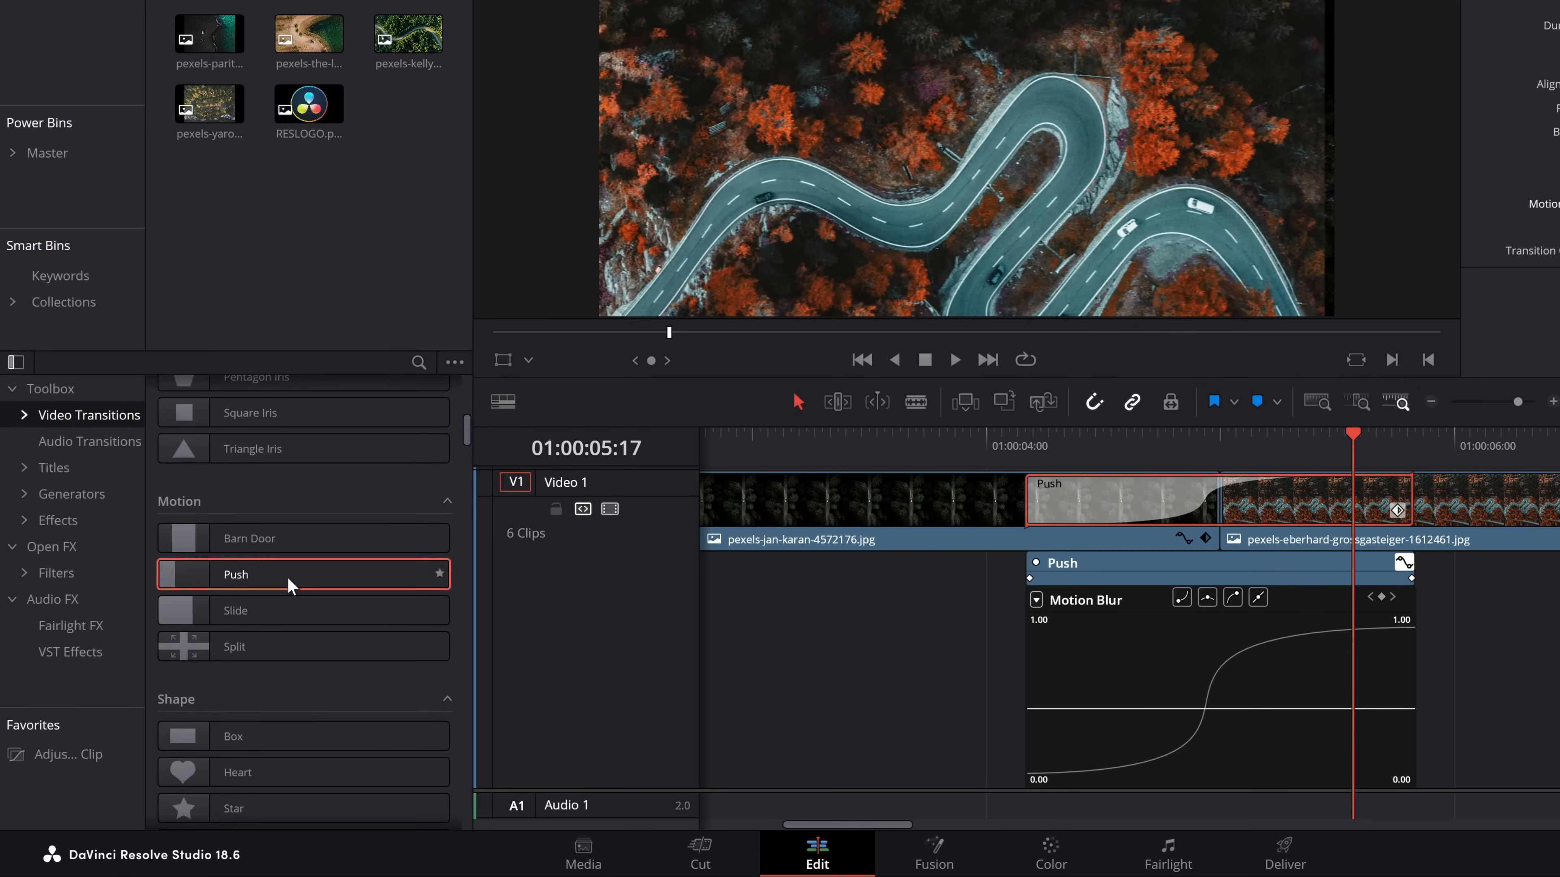
- Replace the transition between the two clips with the Push Custom Left MB user preset and select it
scroll(292, 585, down, 6)
scroll(291, 584, up, 3)
scroll(292, 585, down, 6)
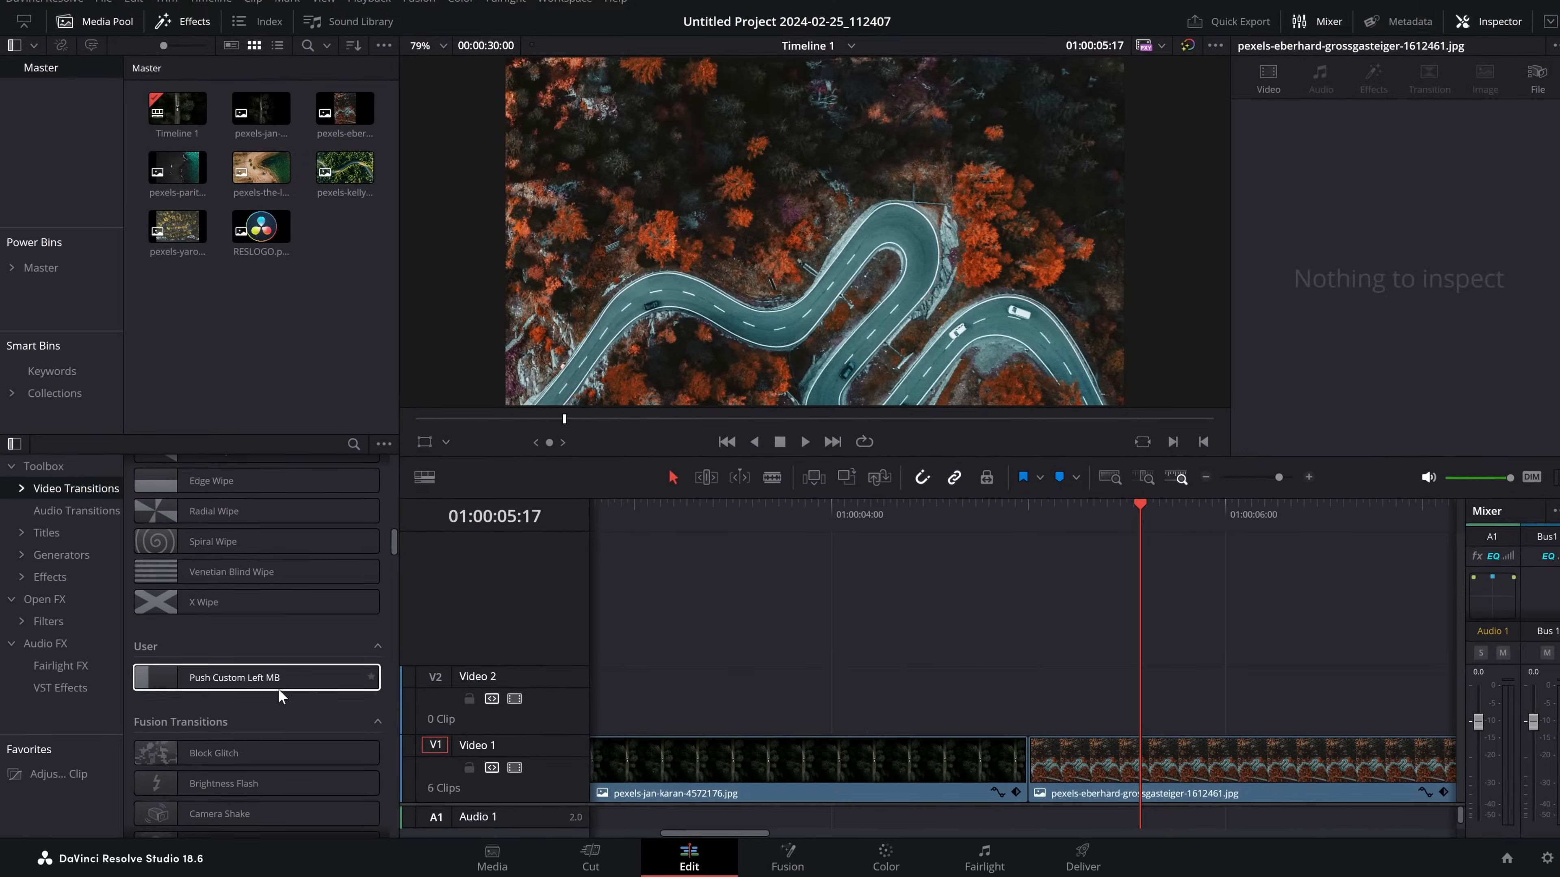
drag(273, 642, 1201, 717)
click(994, 768)
- Play the transition applied from the preset, starting just before it begins
click(846, 518)
key(space)
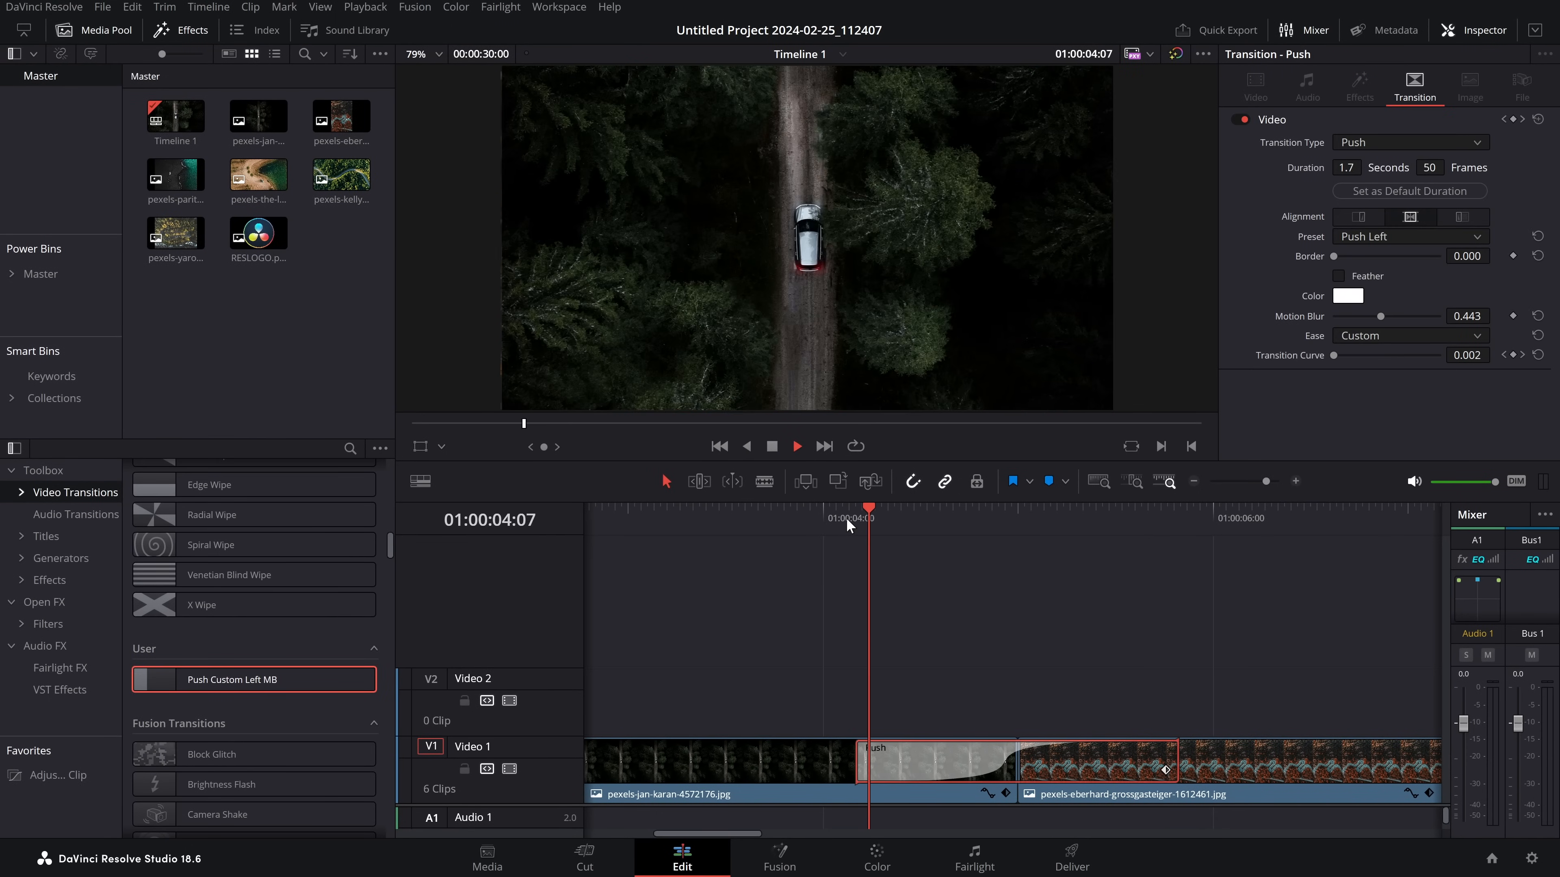
click(846, 518)
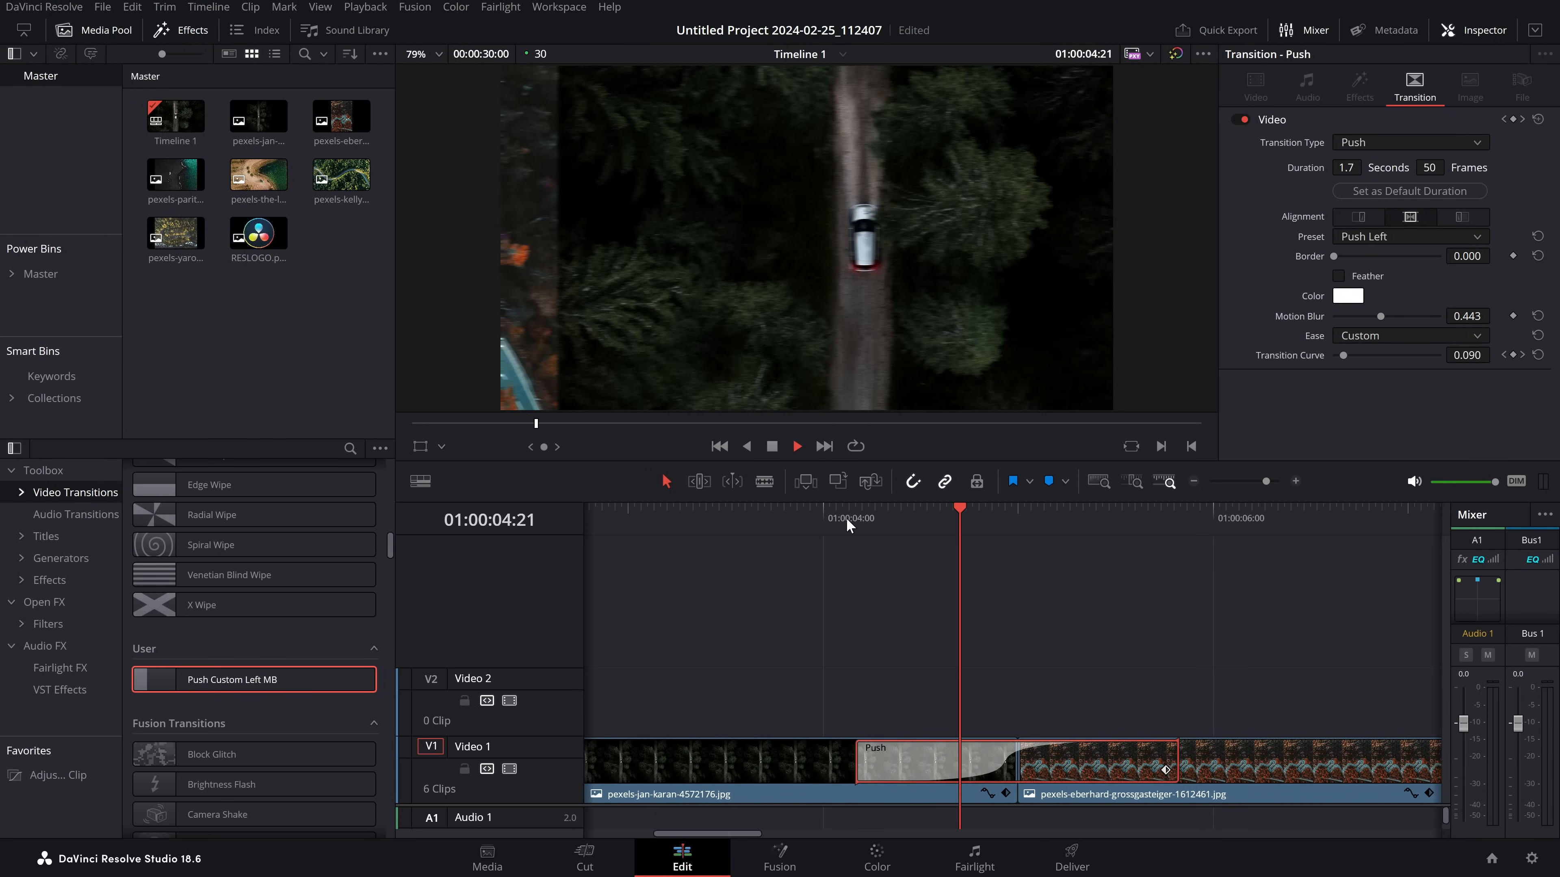
key(space)
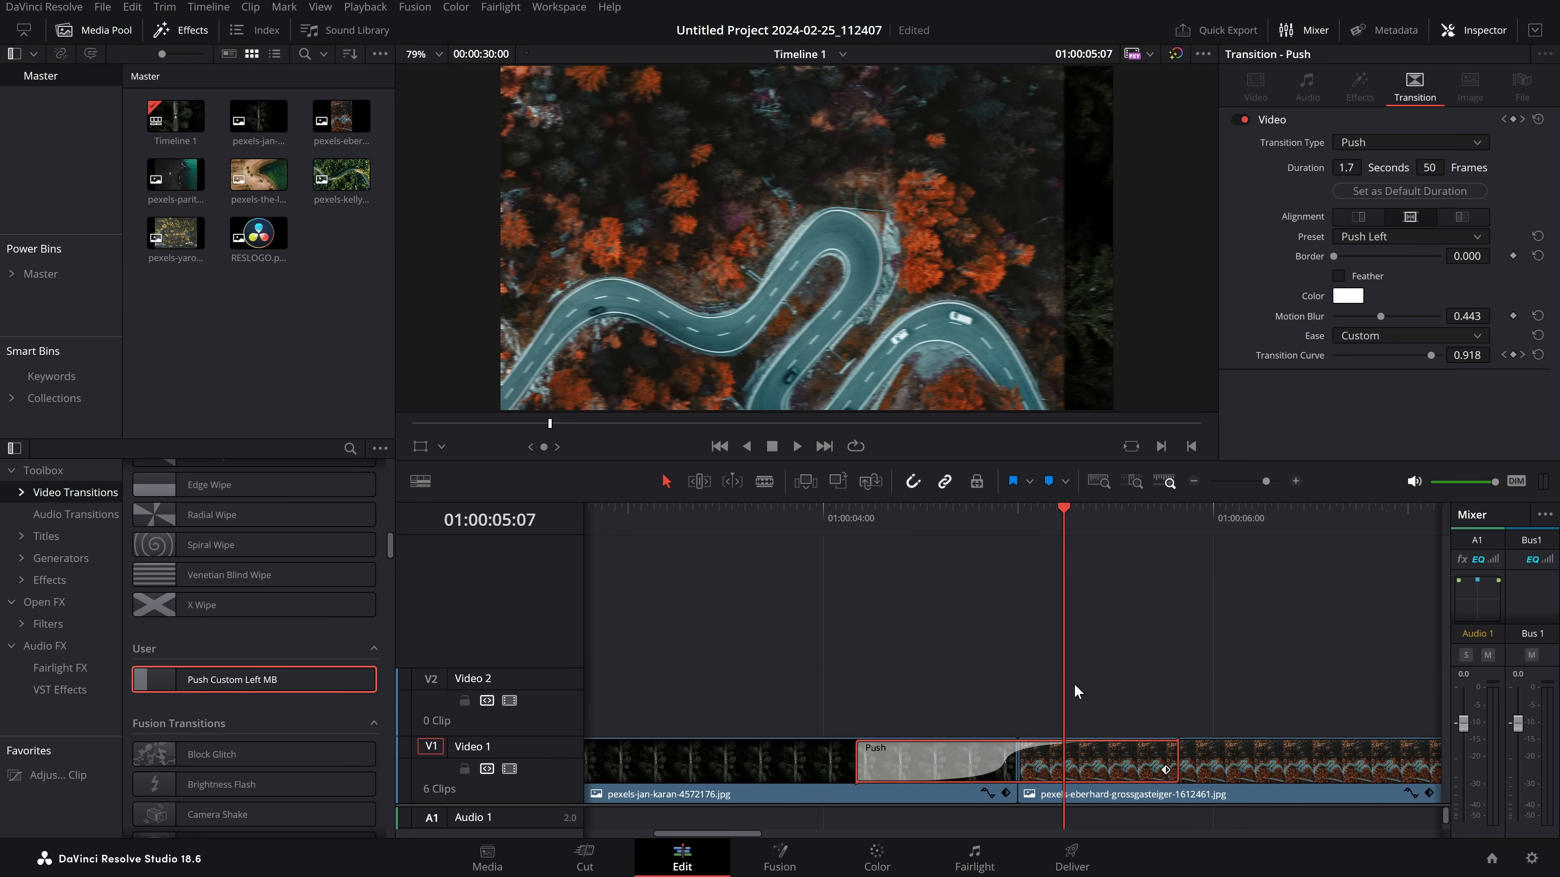
scroll(951, 667, down, 3)
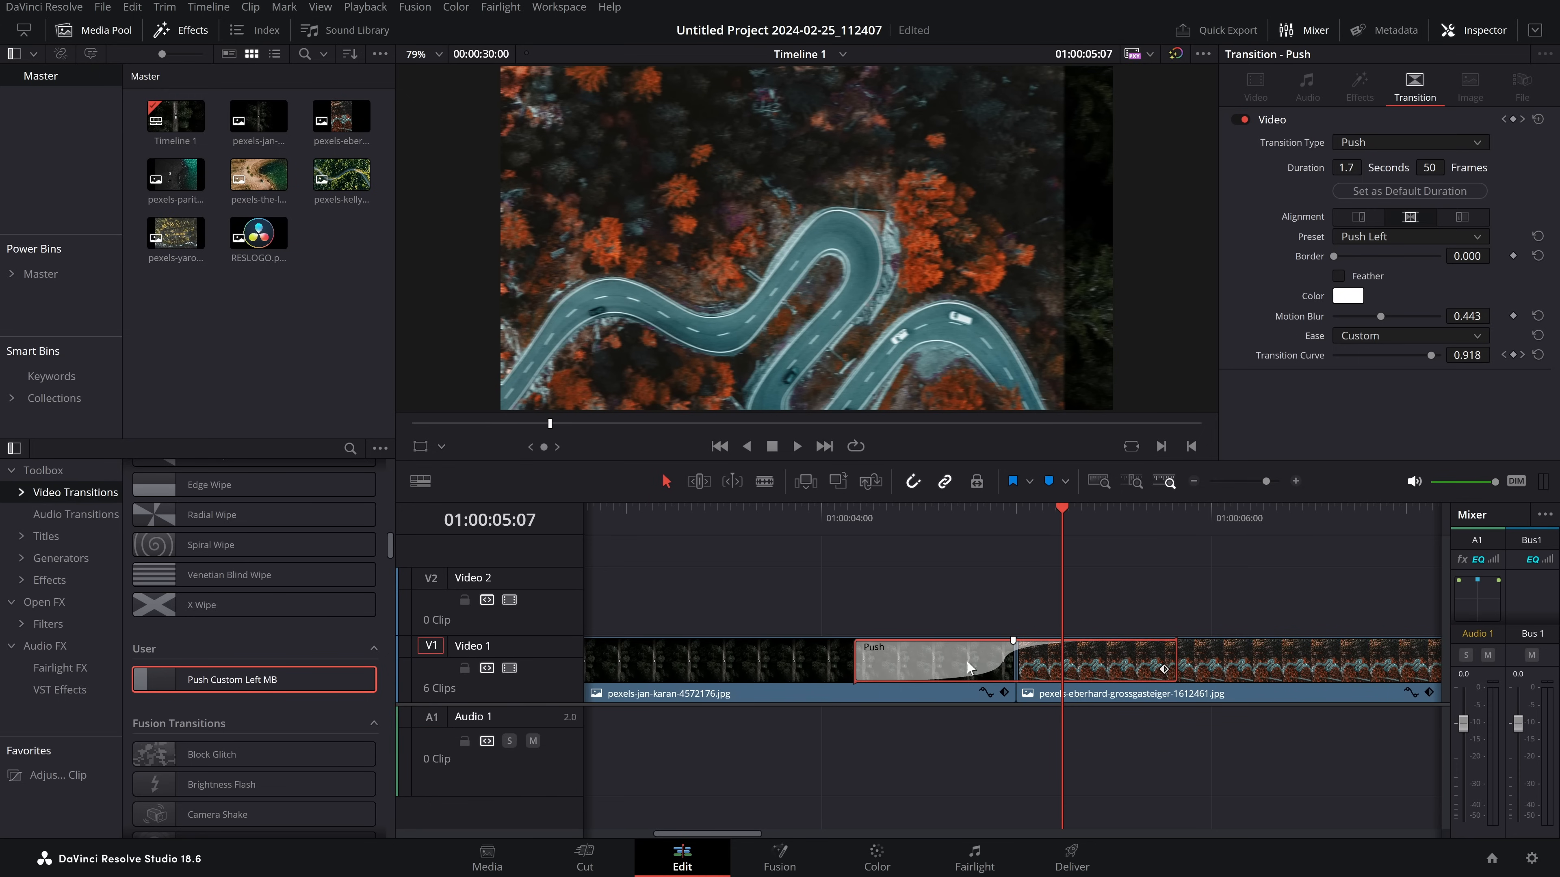
scroll(318, 667, up, 3)
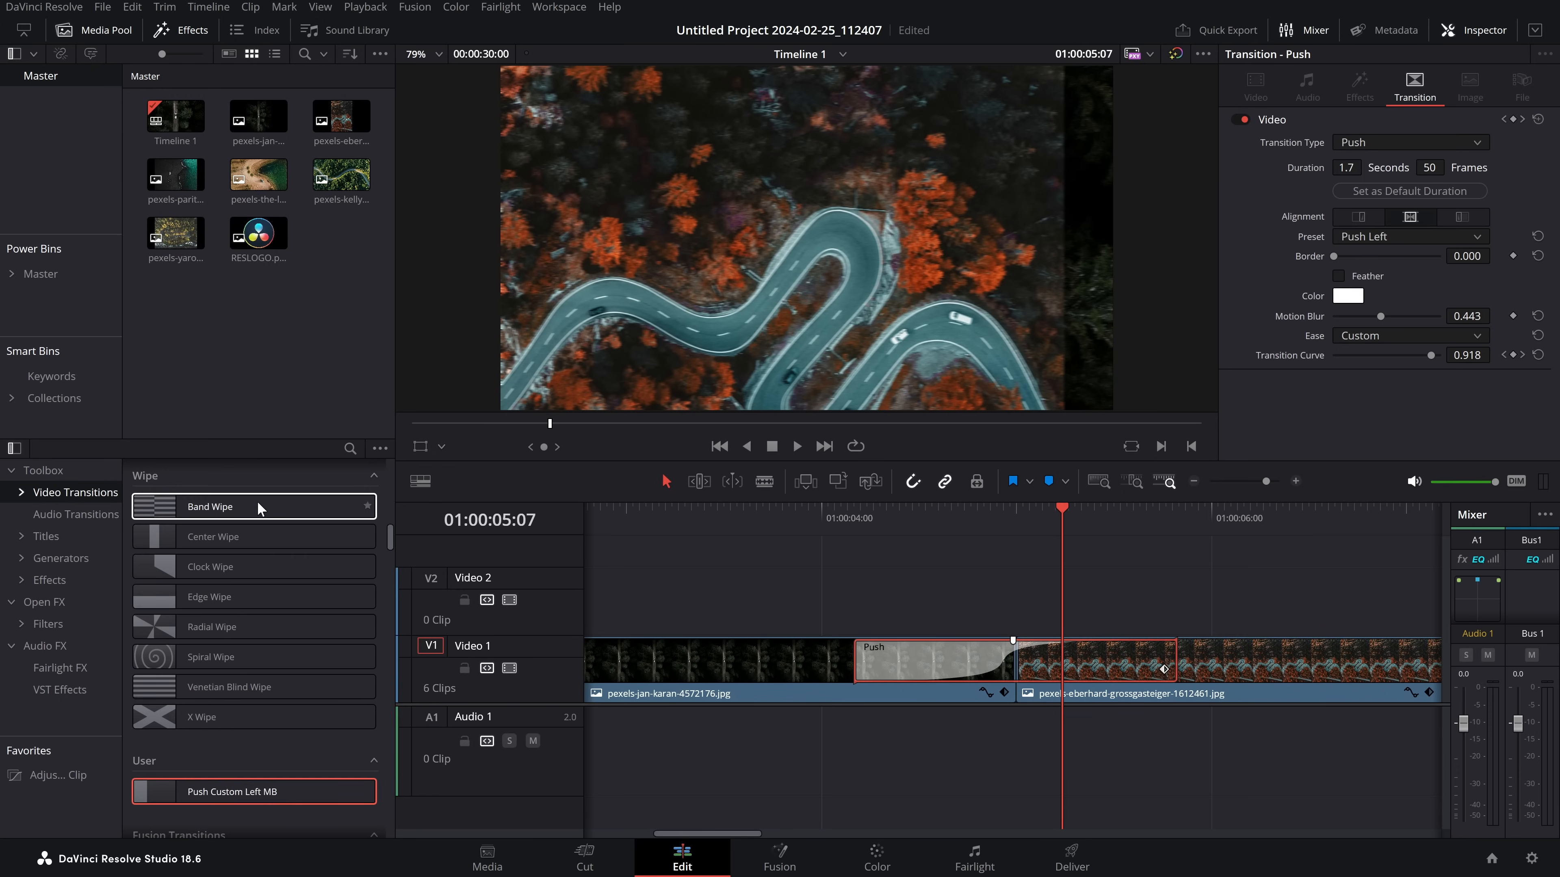
scroll(283, 662, up, 3)
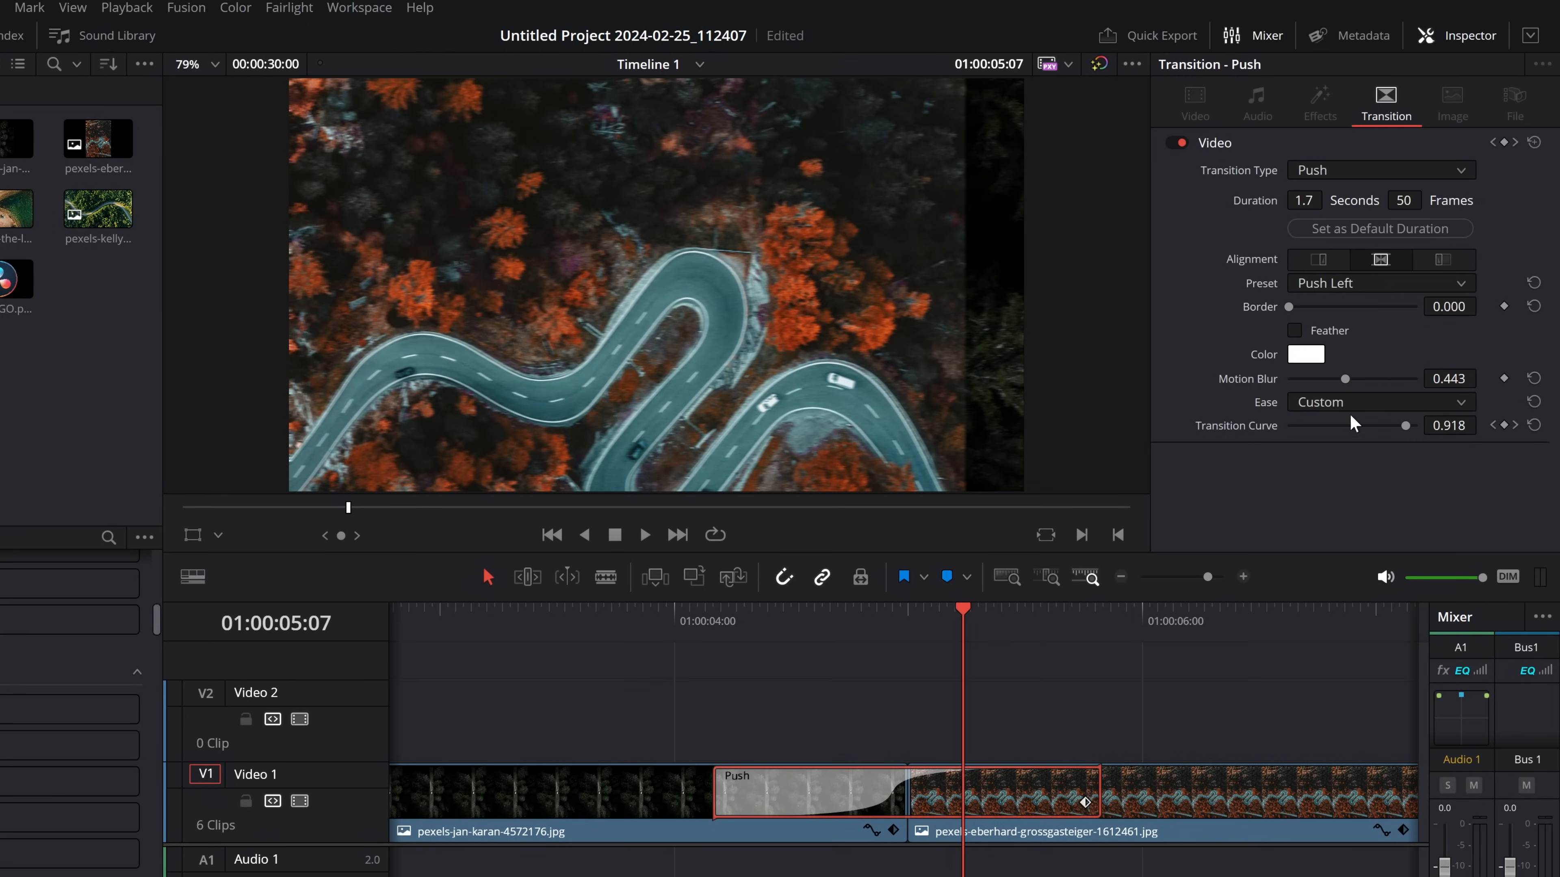
- Try the Push Right and Push Up presets on the transition and return it to Push Left
click(1344, 286)
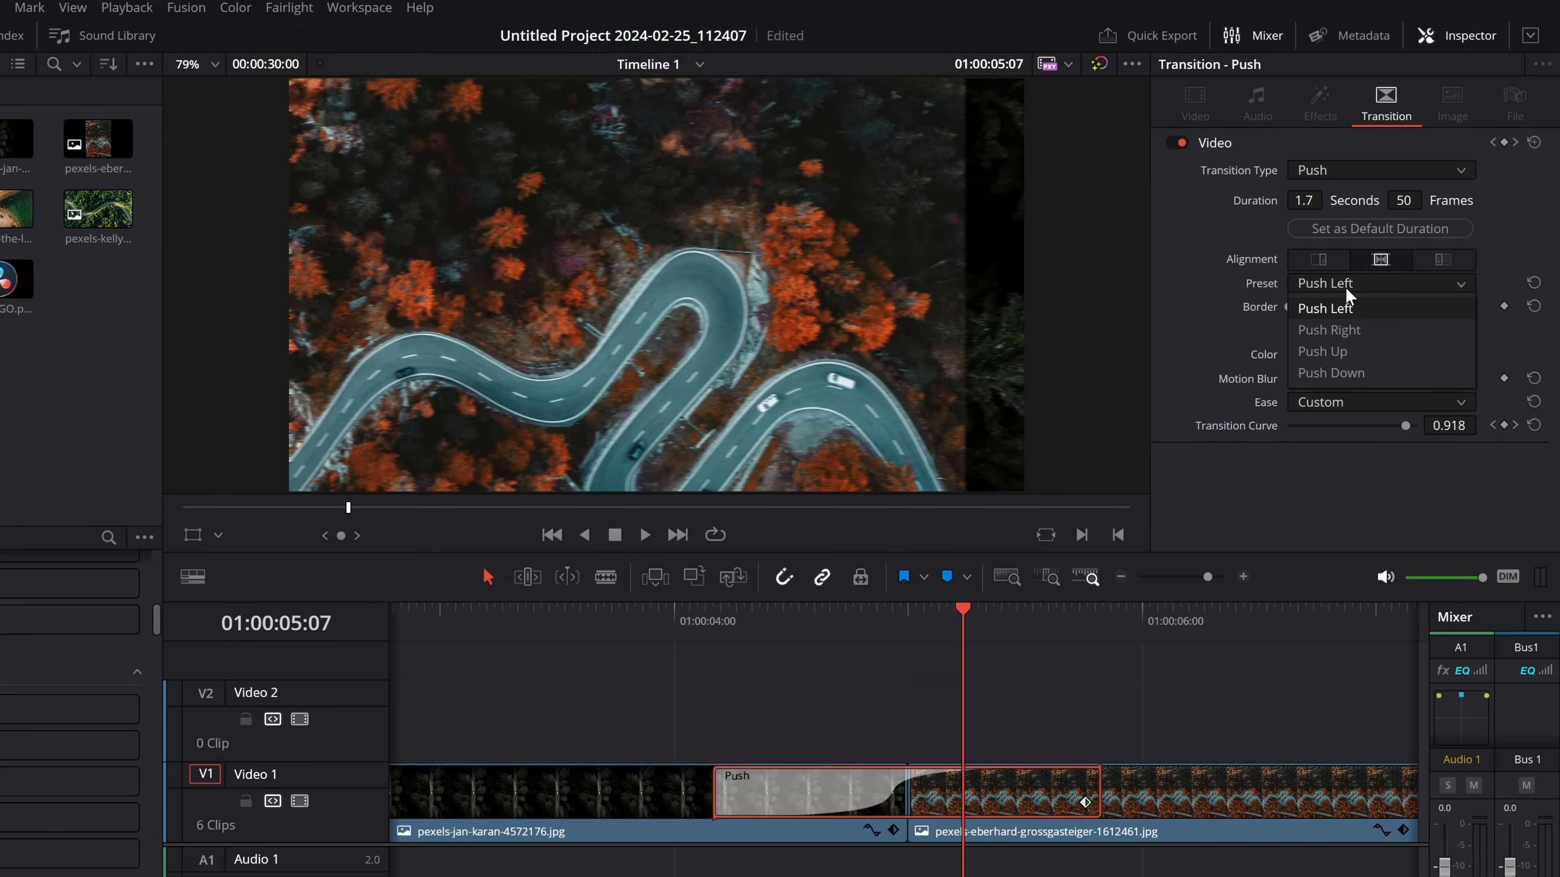
click(1354, 330)
click(1345, 285)
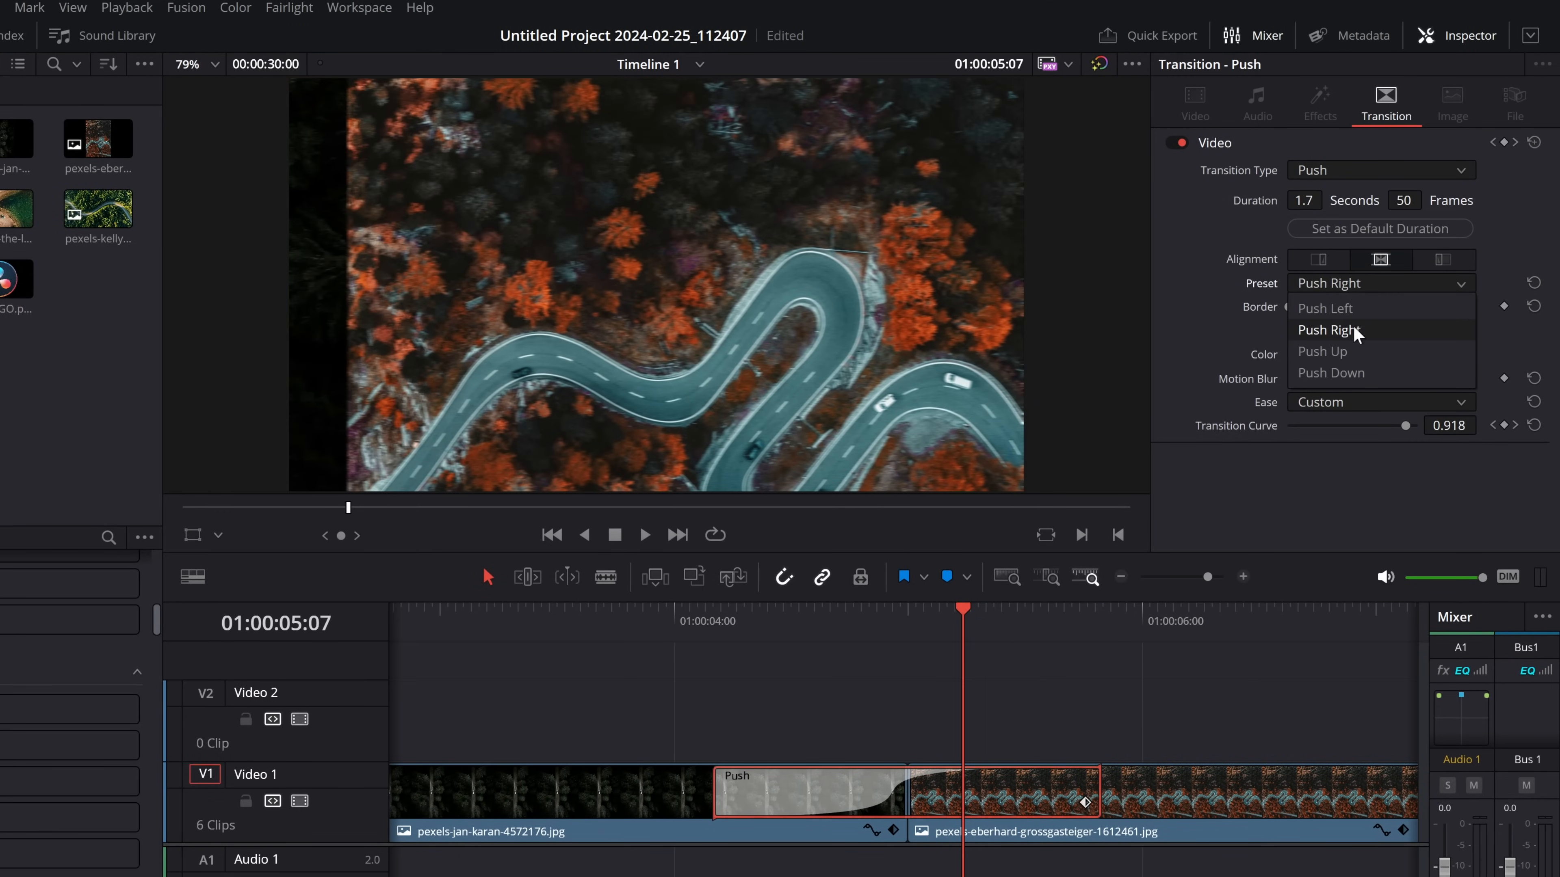
click(1333, 351)
click(1345, 285)
click(1343, 306)
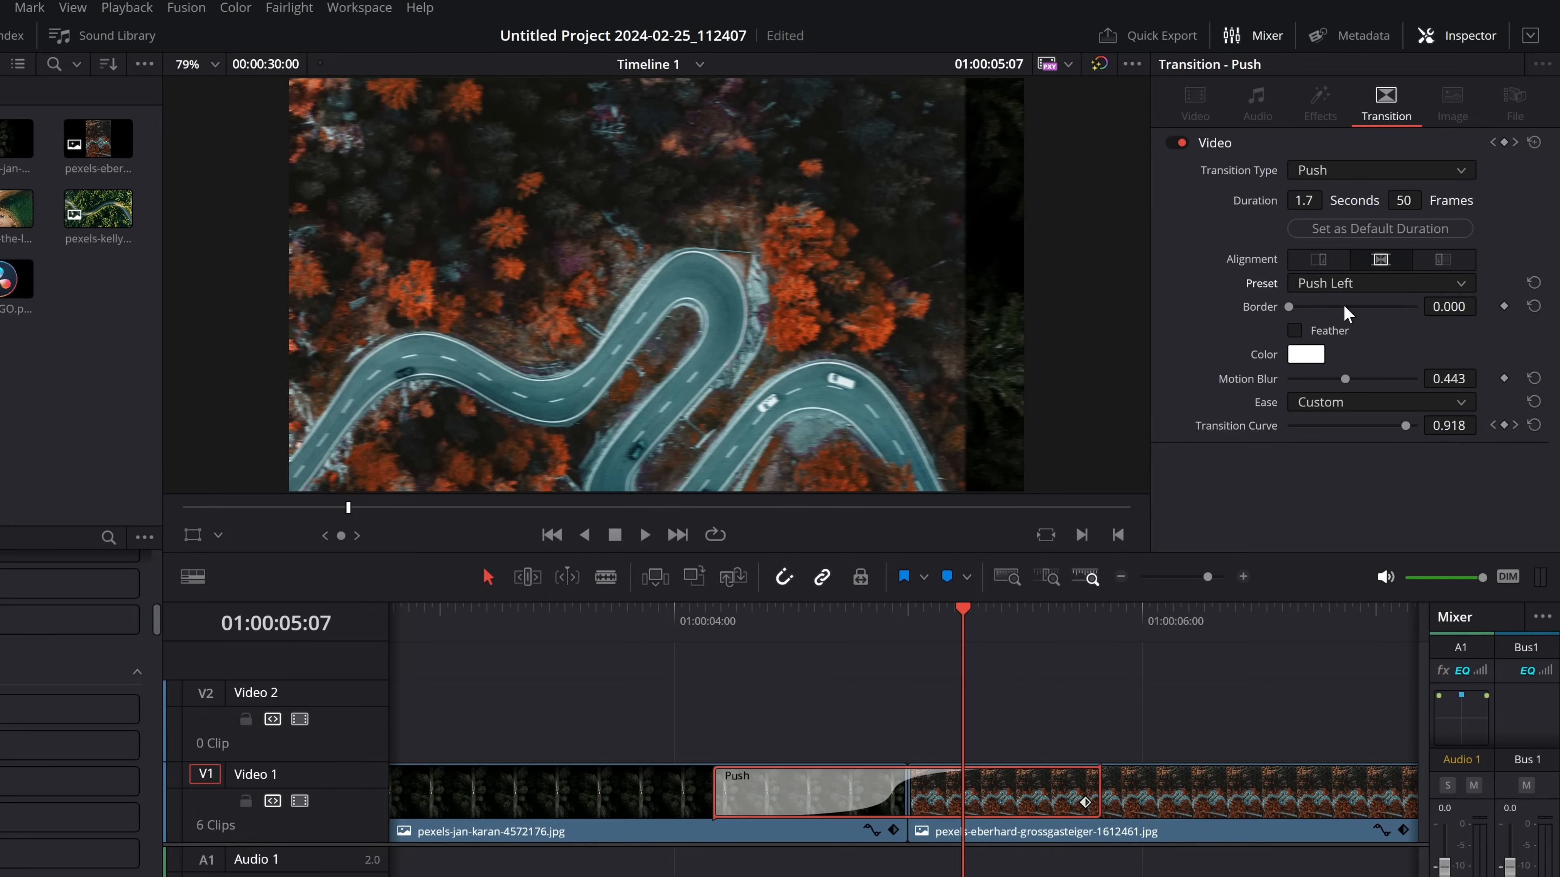
- Change the transition type from Push to Diamond Iris and play the transition from its start
click(1333, 173)
scroll(1354, 285, up, 5)
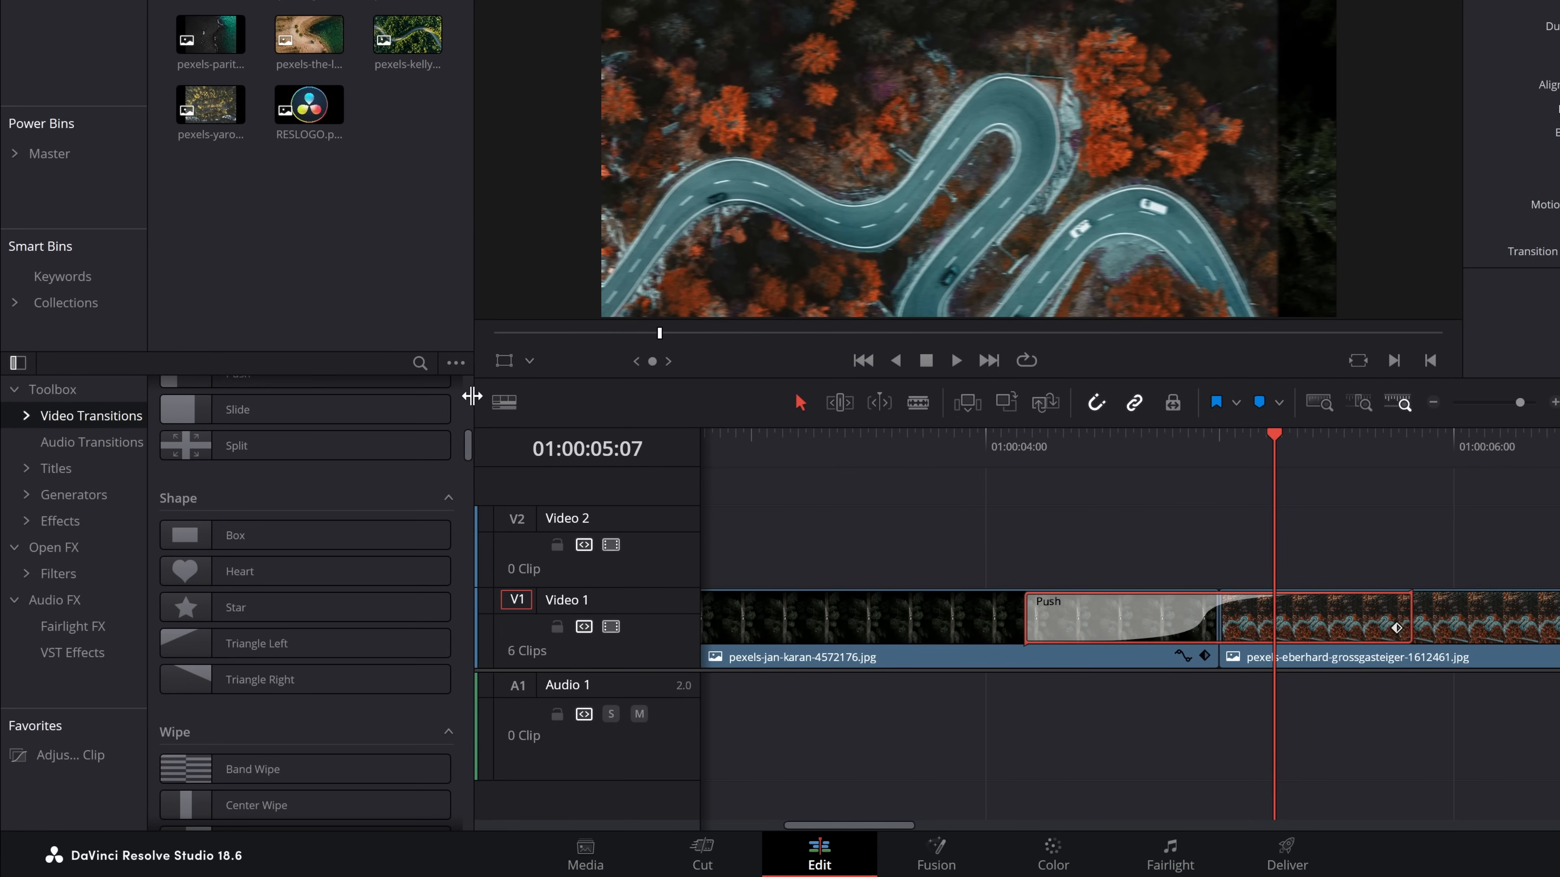
scroll(385, 440, up, 10)
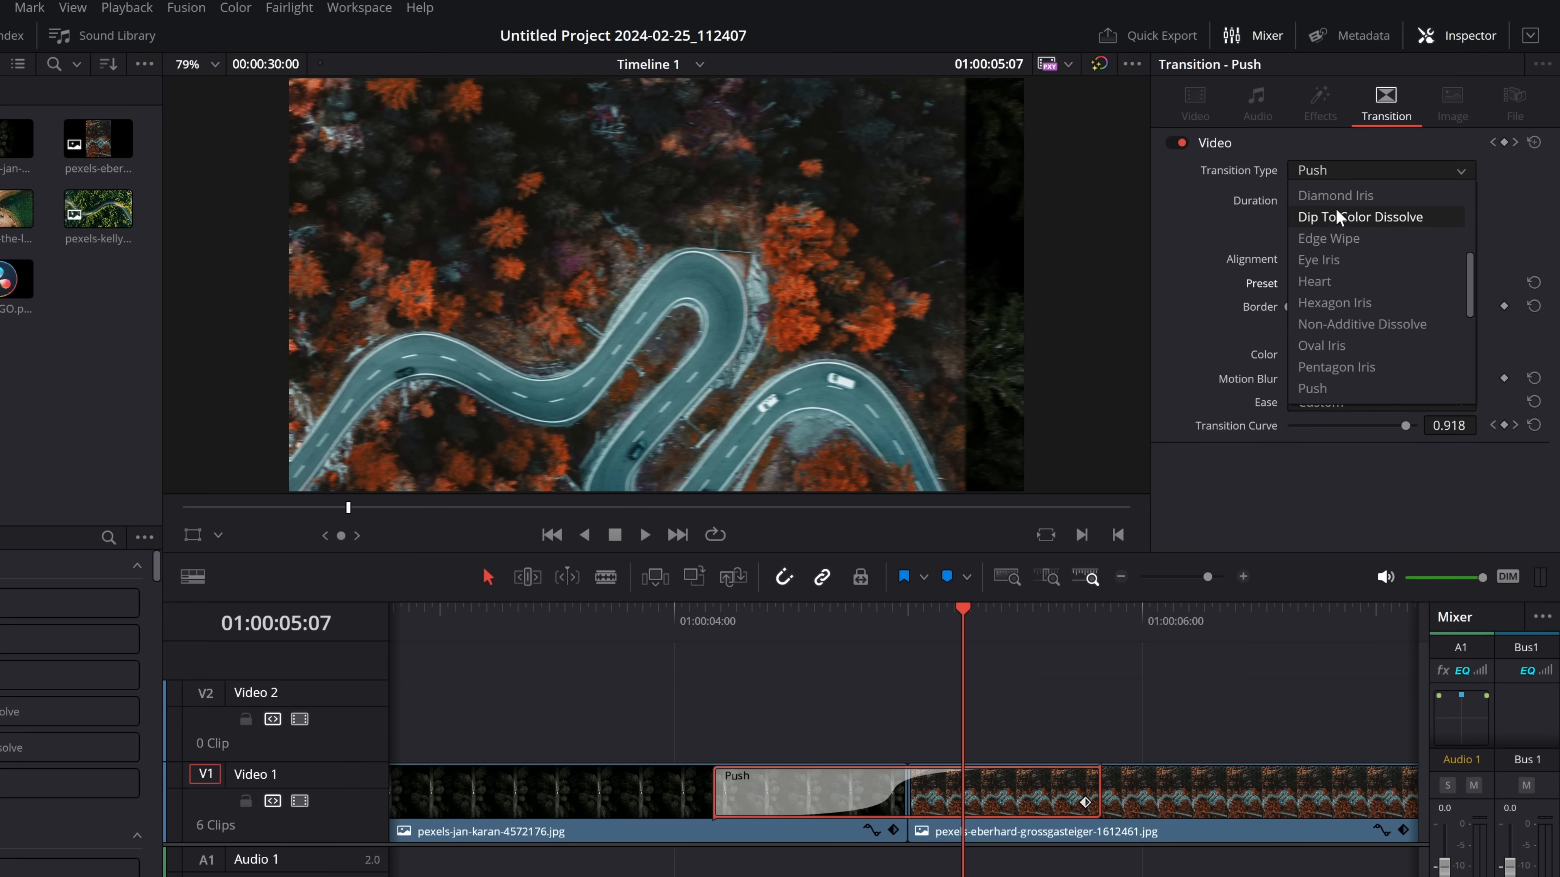
click(1363, 199)
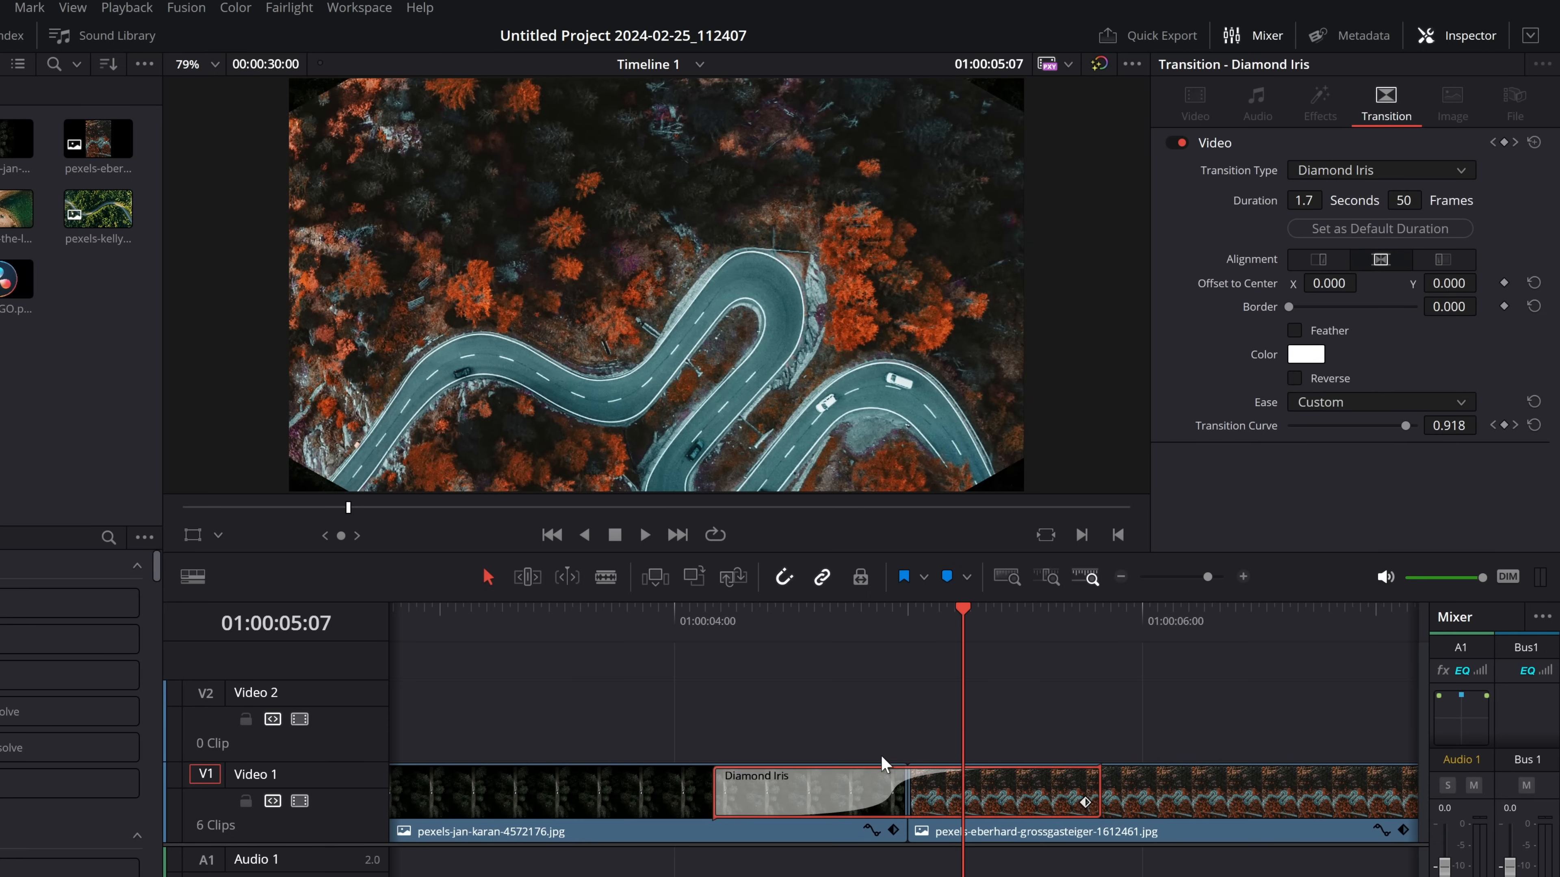
click(712, 618)
key(space)
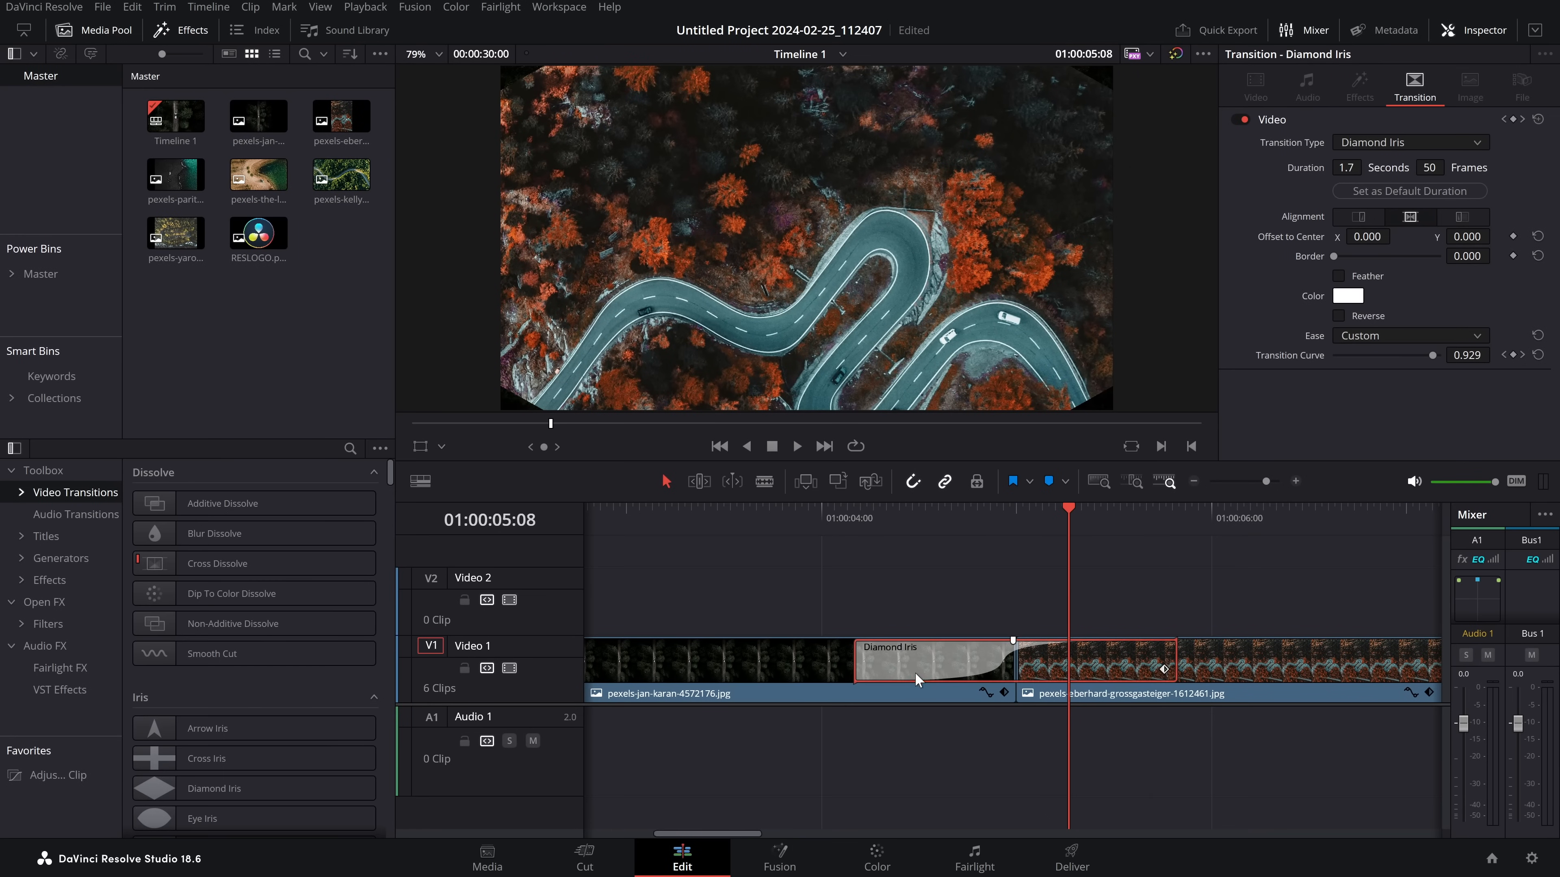
- Save the Diamond Iris transition as a transition preset, keeping the suggested name "Diamond Iris Preset"
right_click(918, 656)
click(1010, 784)
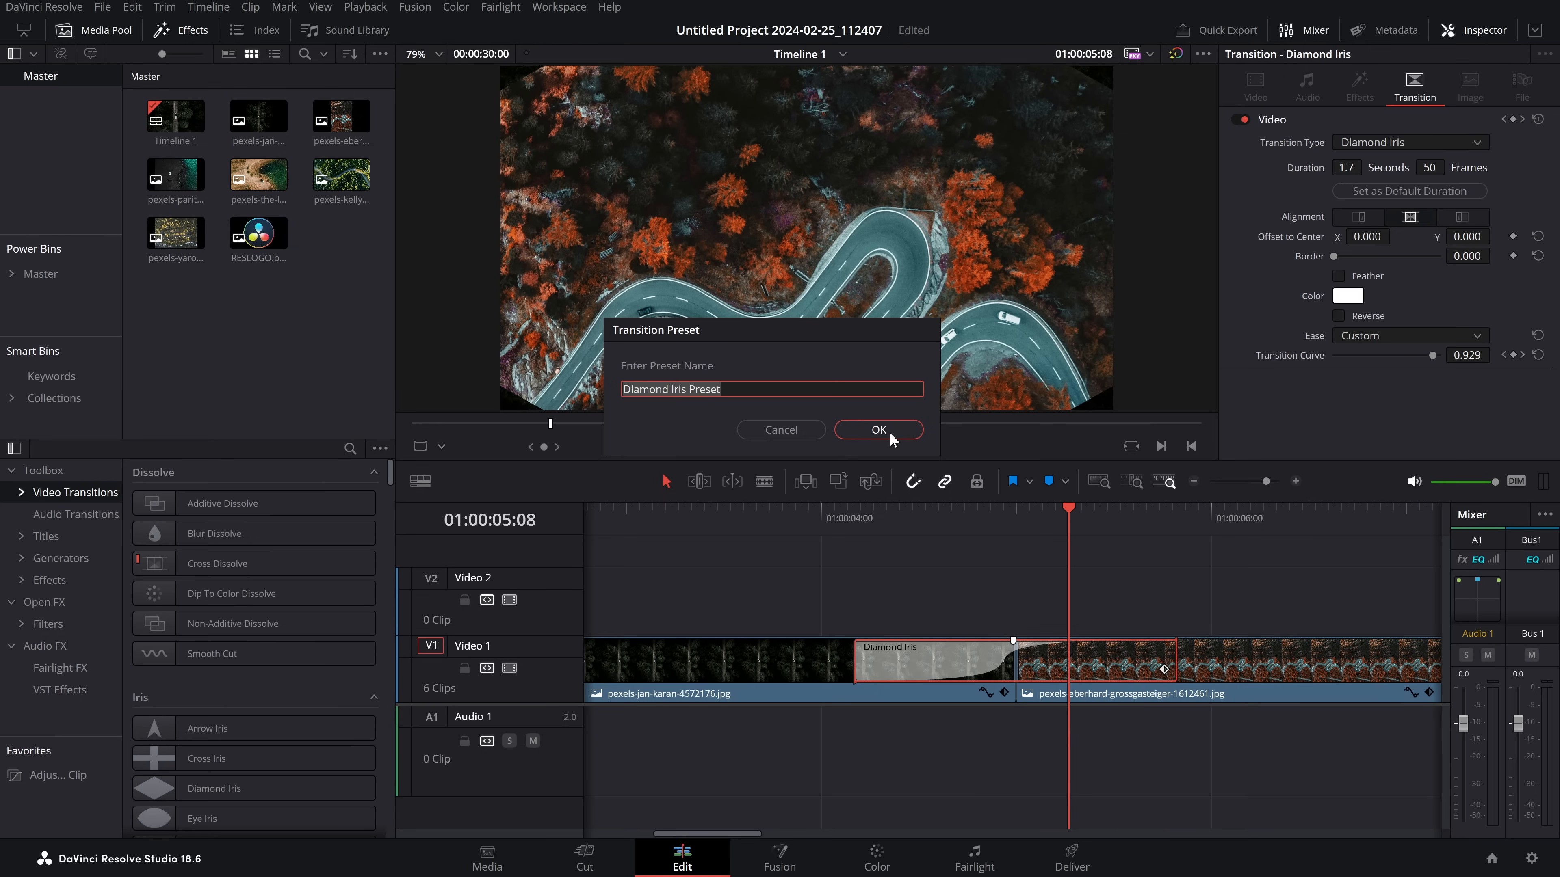
click(878, 430)
- Change the transition type to Clock Wipe and play the transition between the two clips
click(1401, 138)
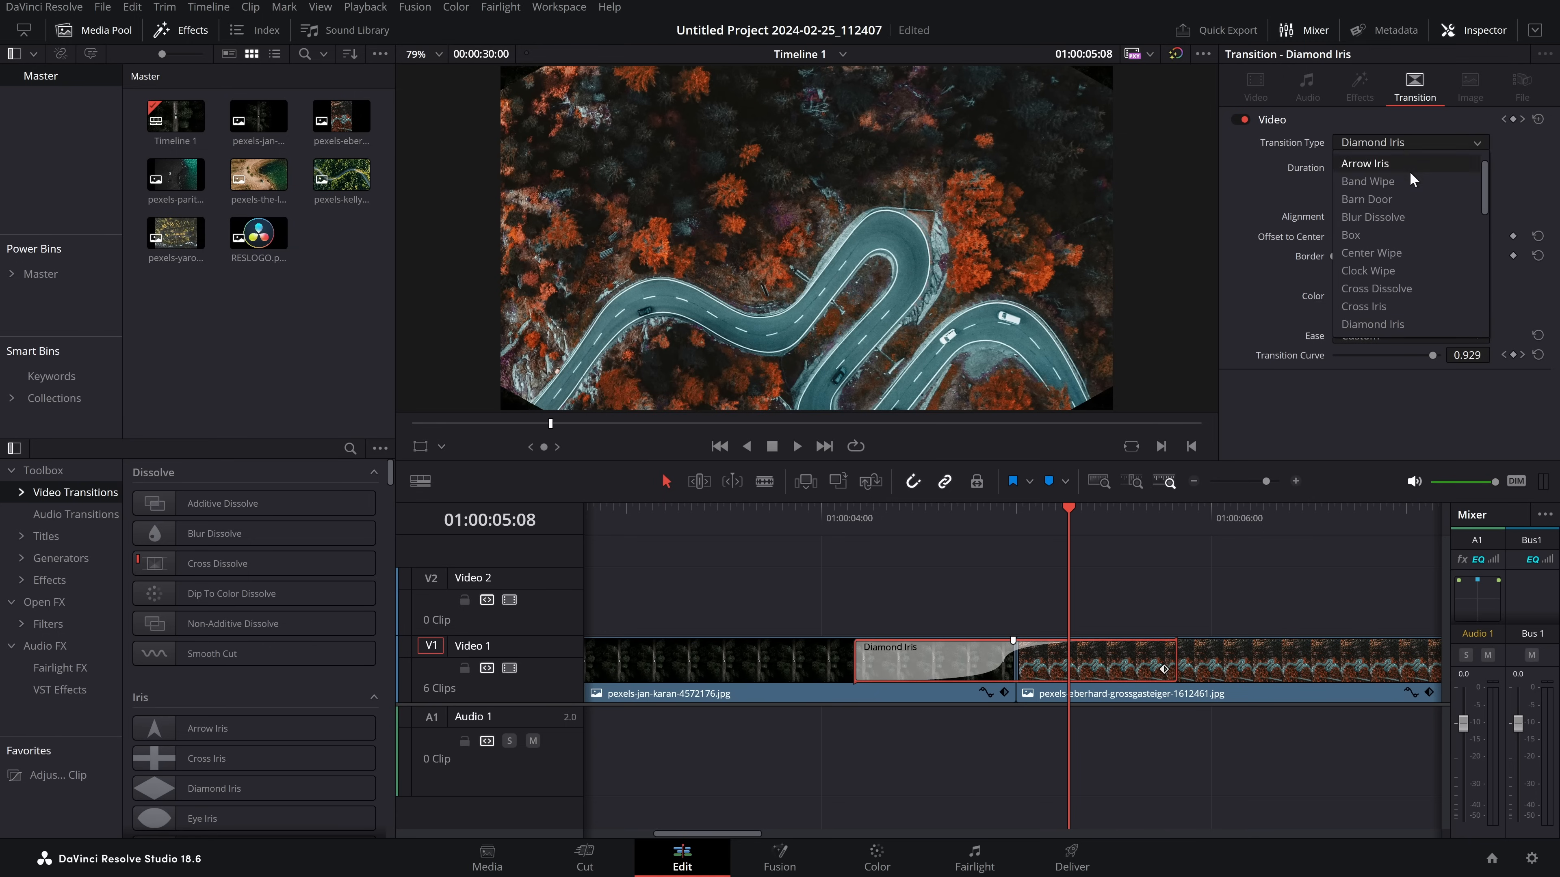
click(1374, 269)
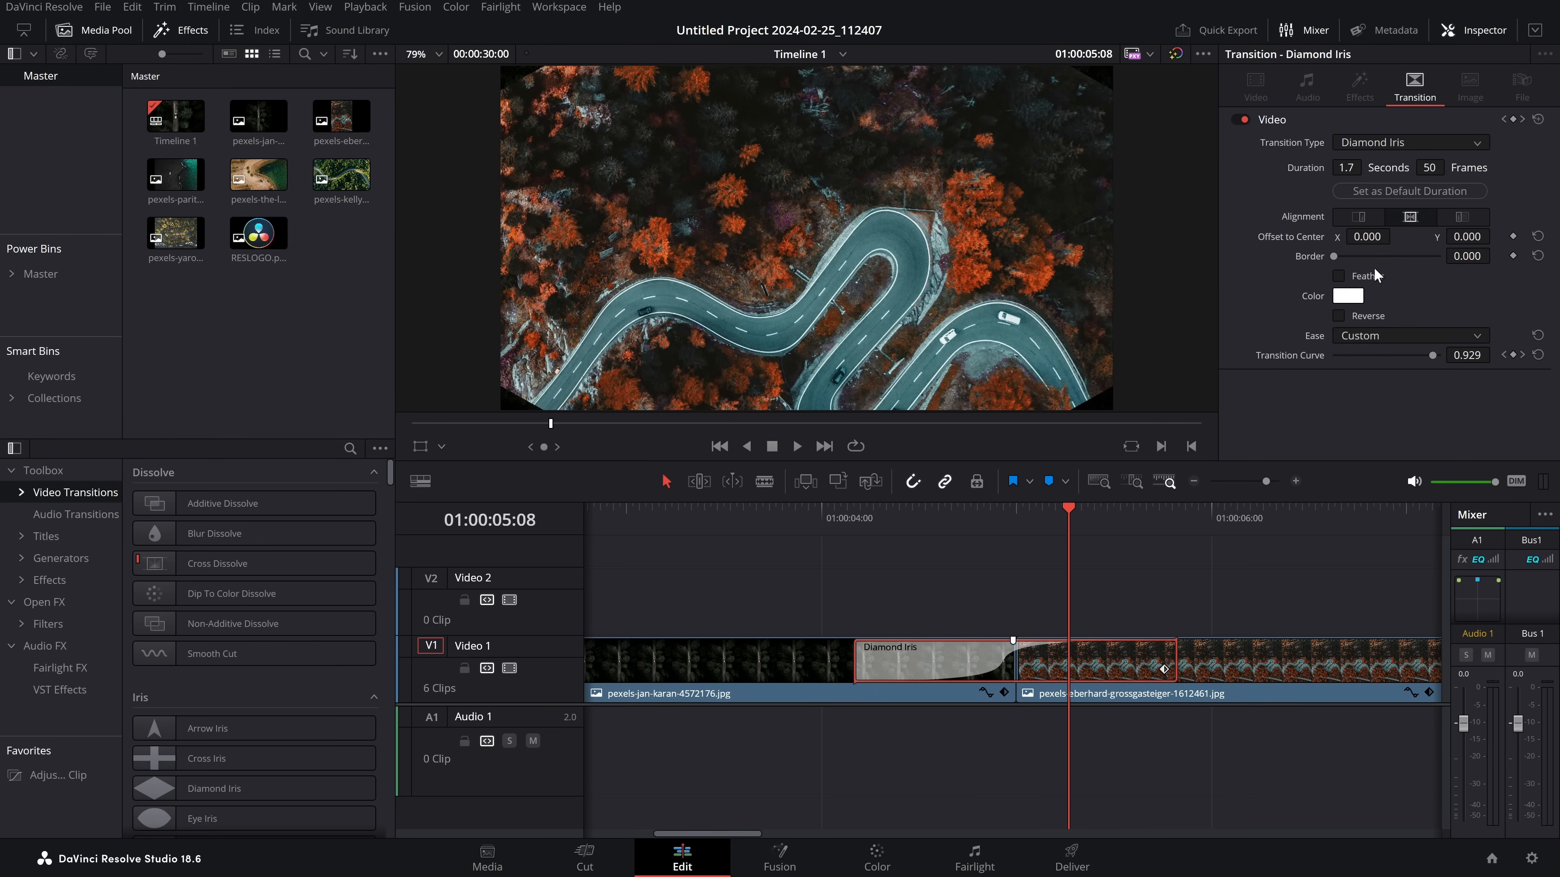
click(869, 522)
key(space)
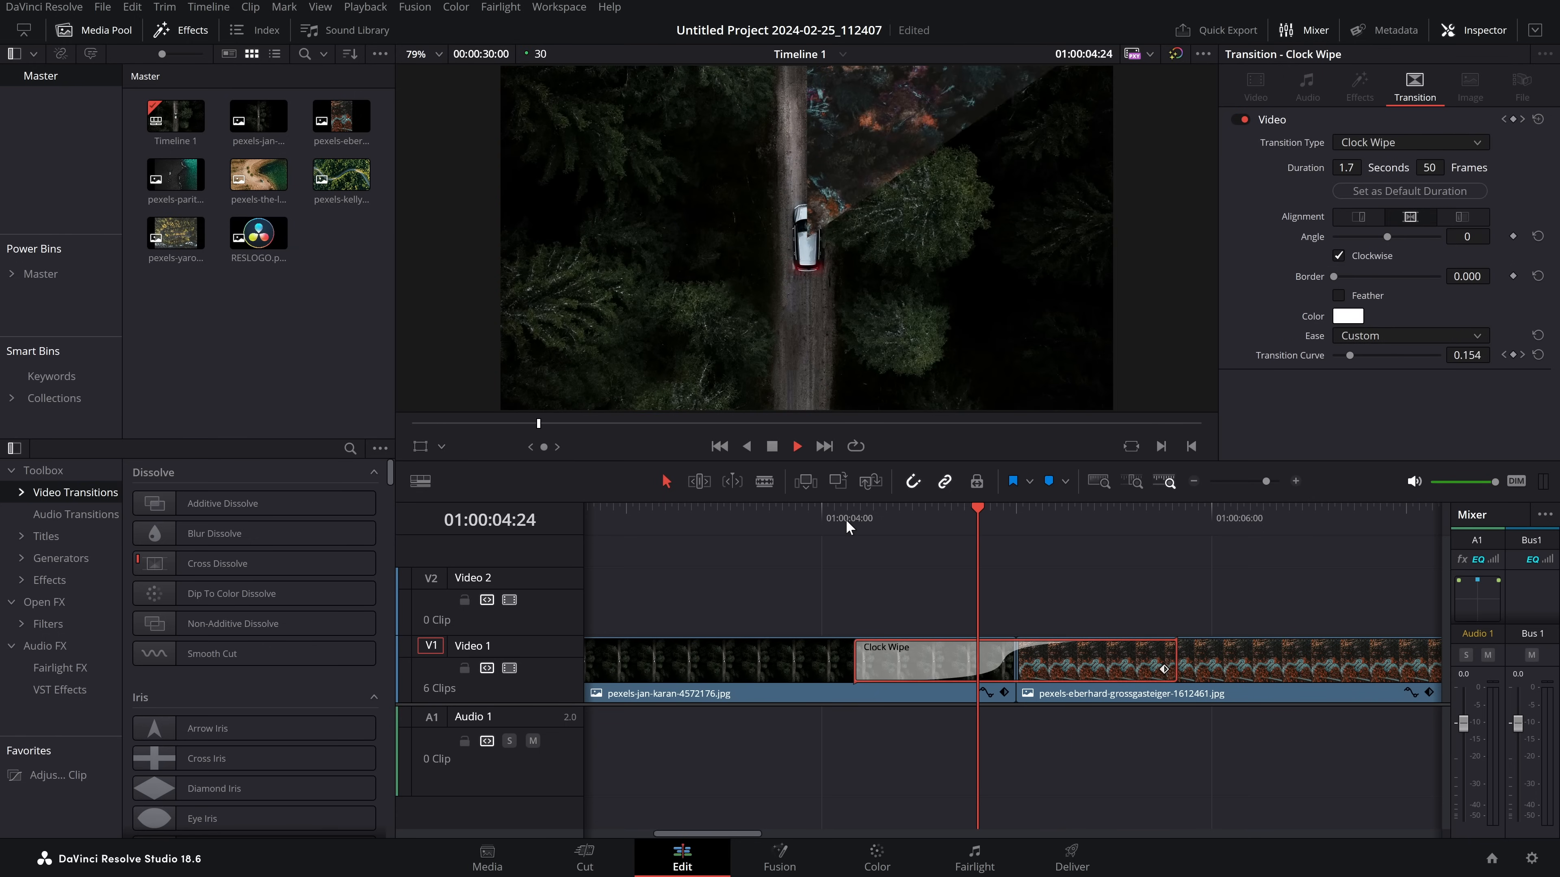
click(887, 507)
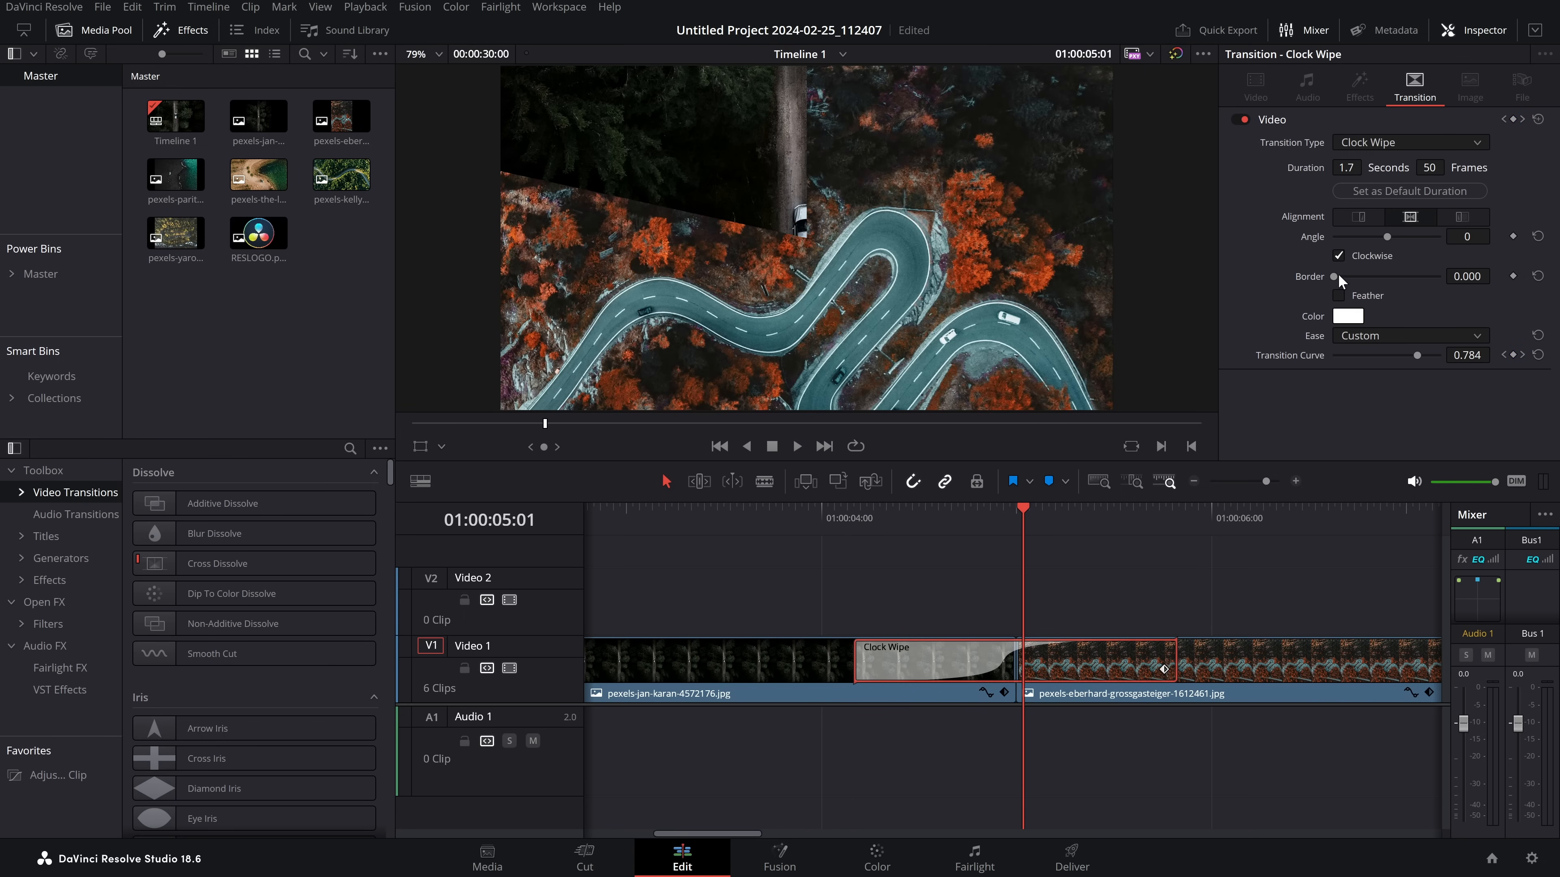
- Give the Clock Wipe a feathered border of 65.950, an angle of 113 and a counter-clockwise sweep, and play it back
drag(1338, 273, 1348, 273)
click(1338, 295)
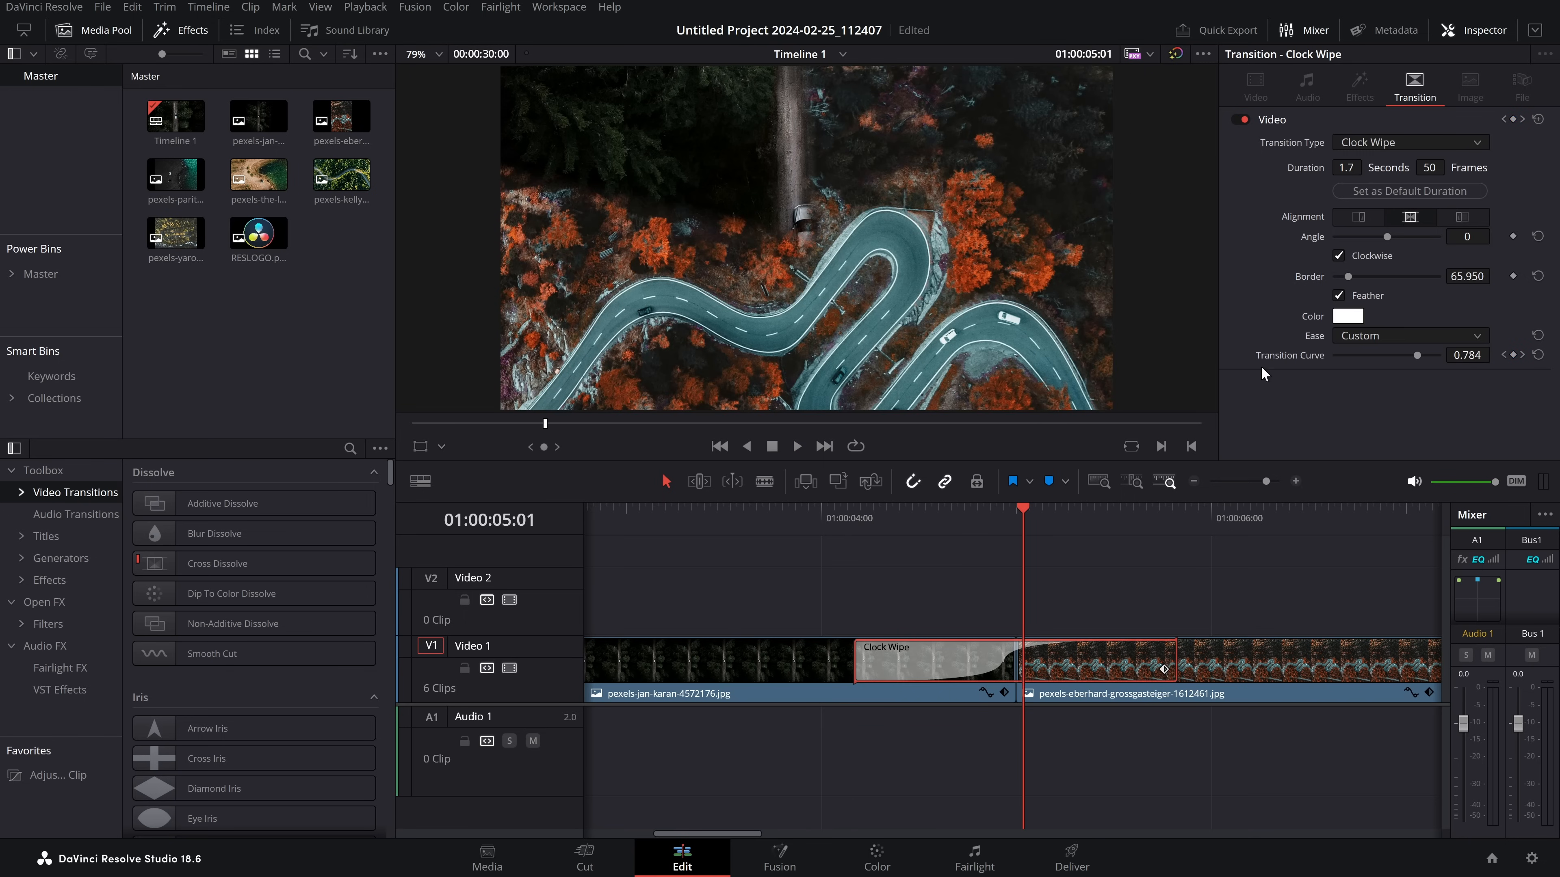
drag(1387, 237, 1403, 237)
click(1339, 256)
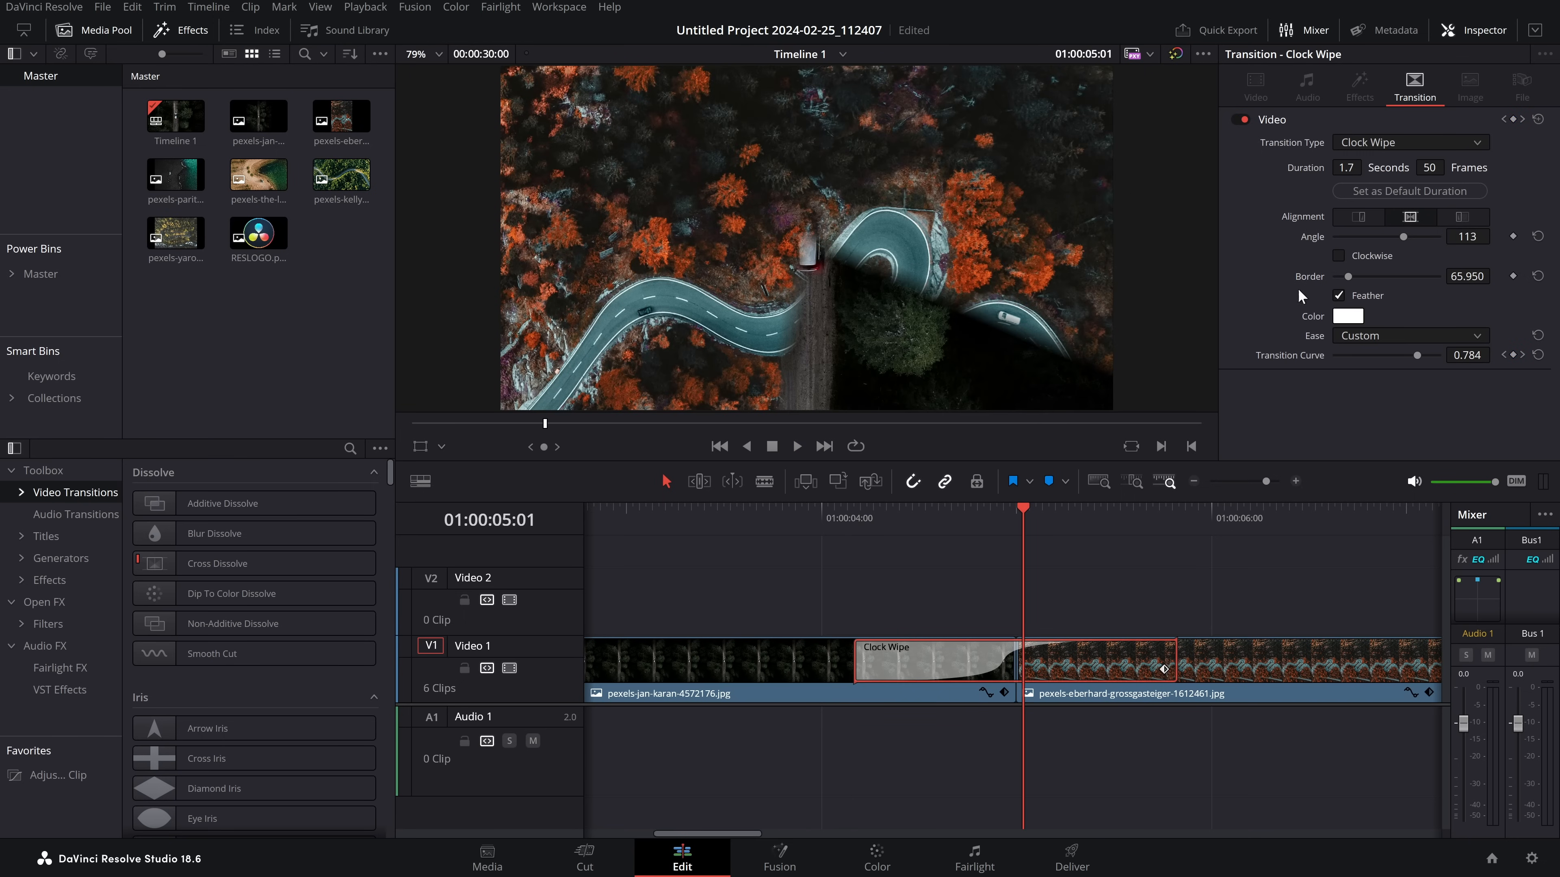
click(854, 505)
key(space)
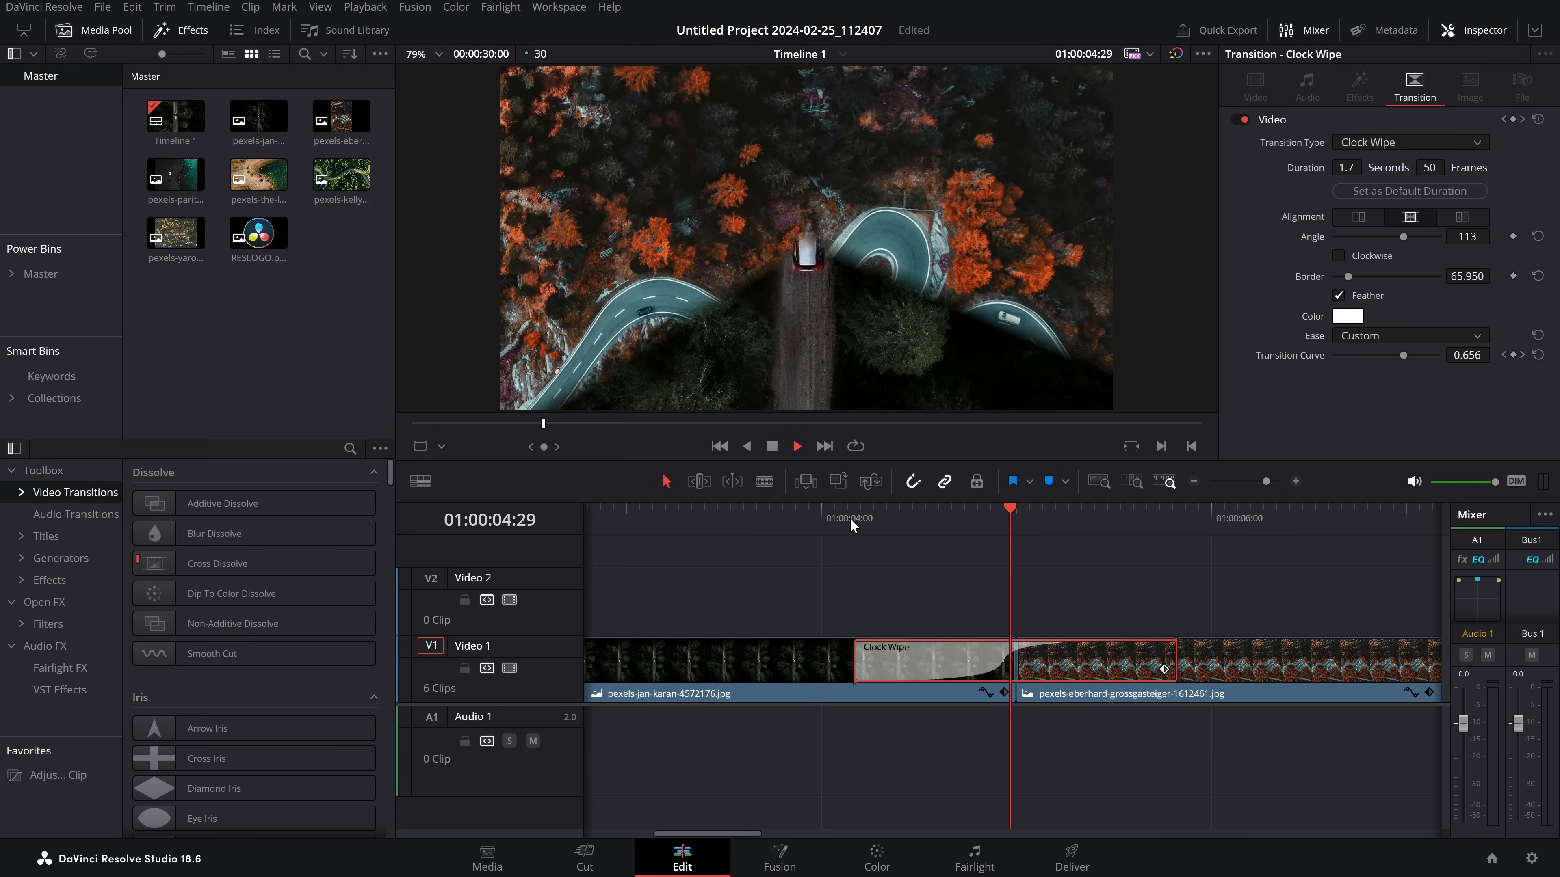
- Change the transition type to Slide and play the transition from its start
click(1392, 145)
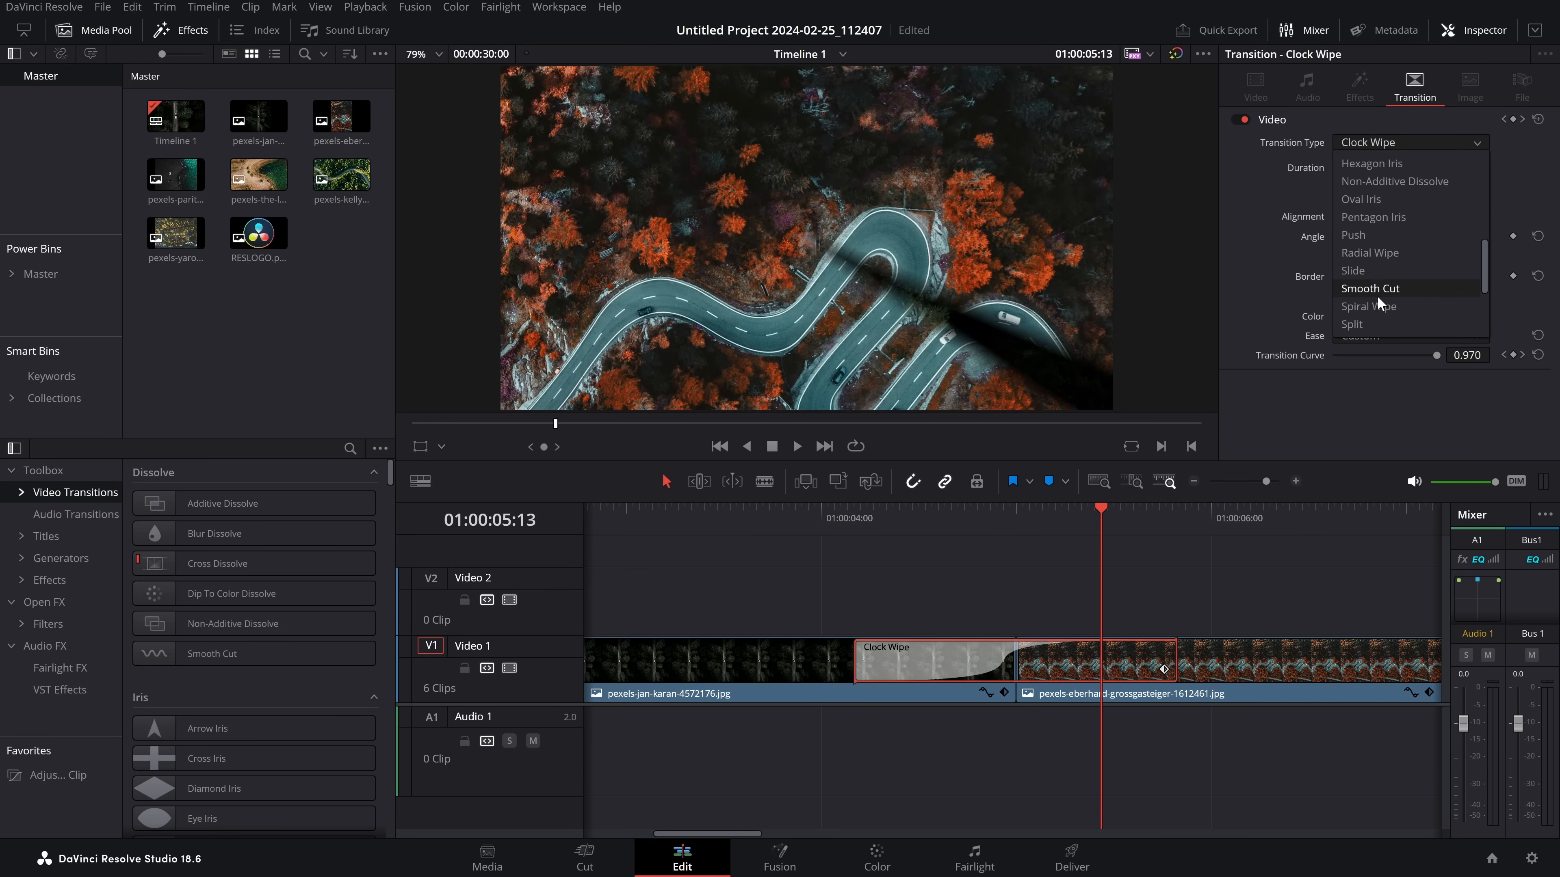
click(1367, 271)
click(851, 516)
key(space)
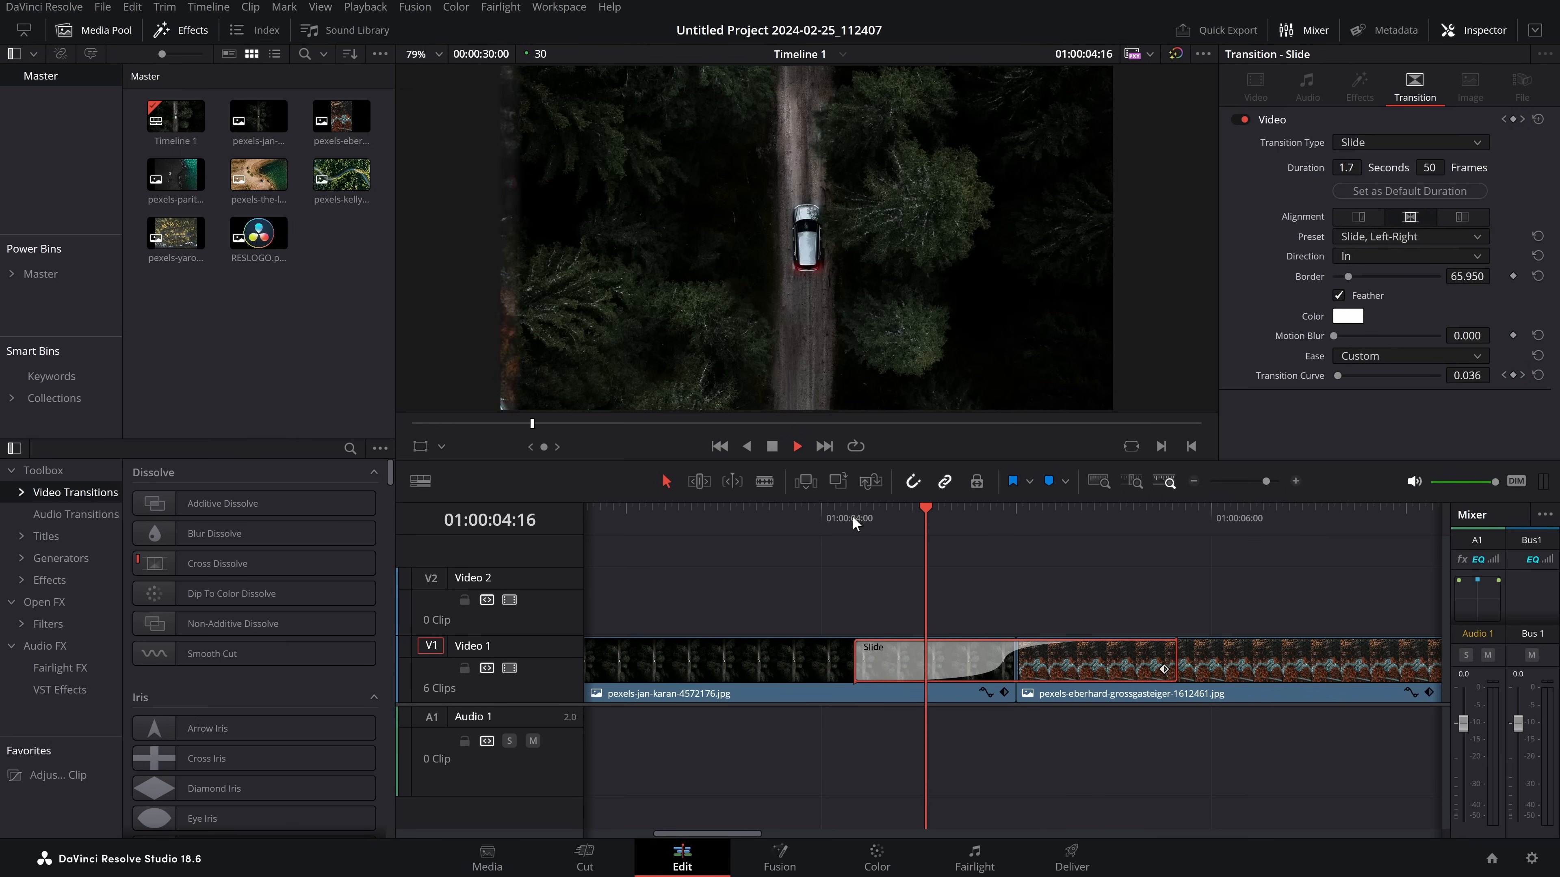
key(space)
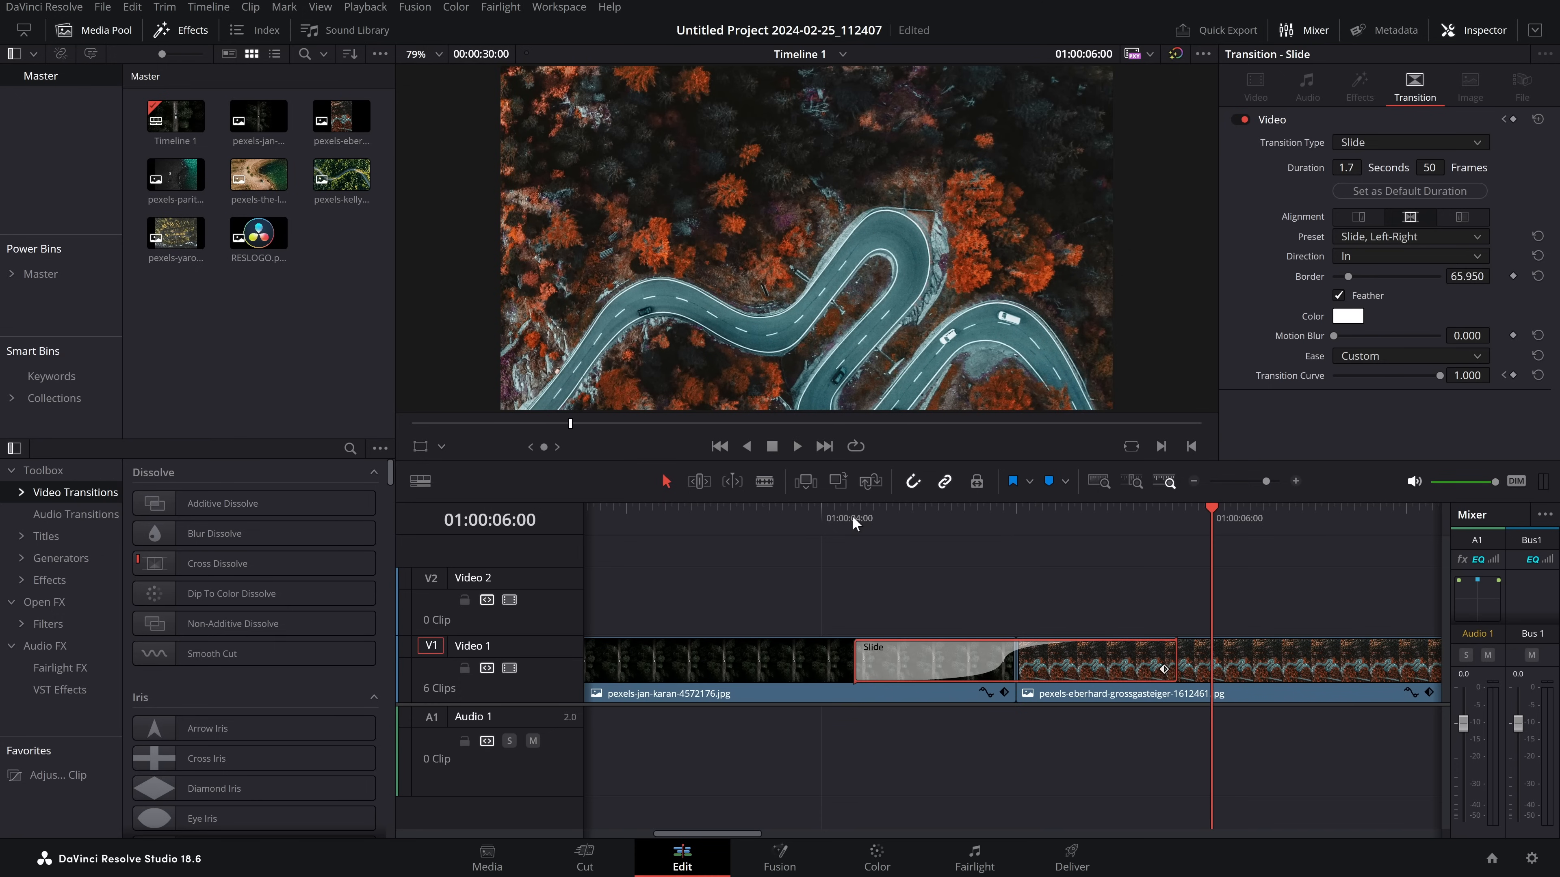